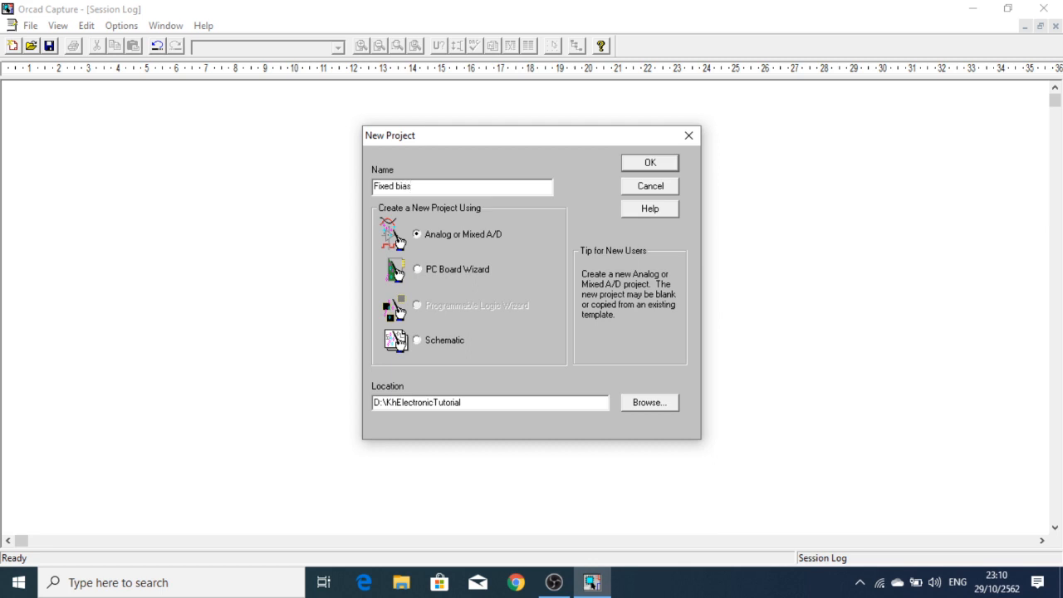
# - Create the Analog or Mixed A/D project "Fixed bias" as a blank project
pyautogui.press('Return')
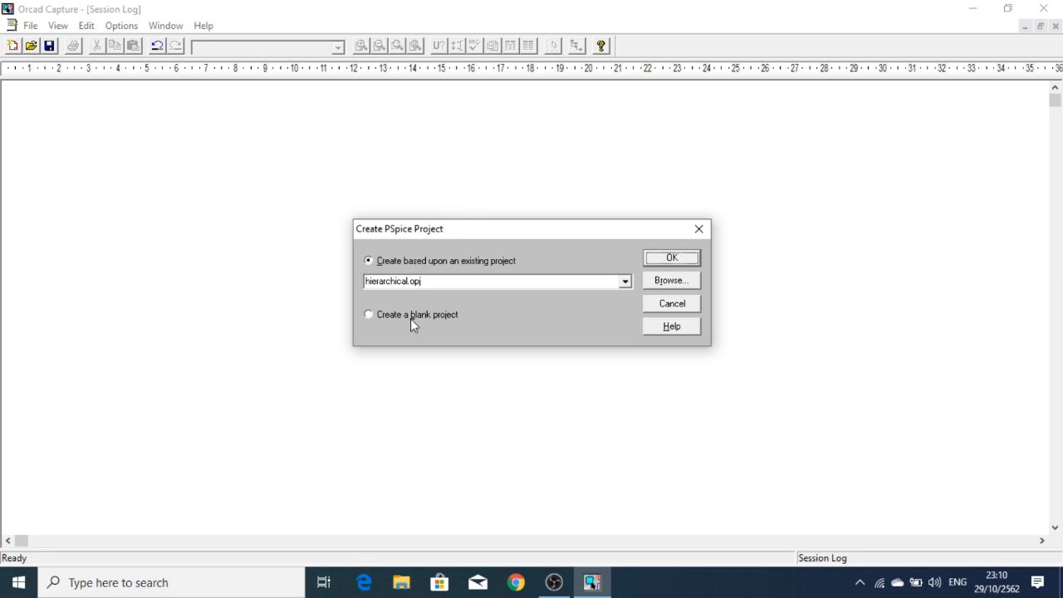
pyautogui.click(410, 318)
pyautogui.click(658, 261)
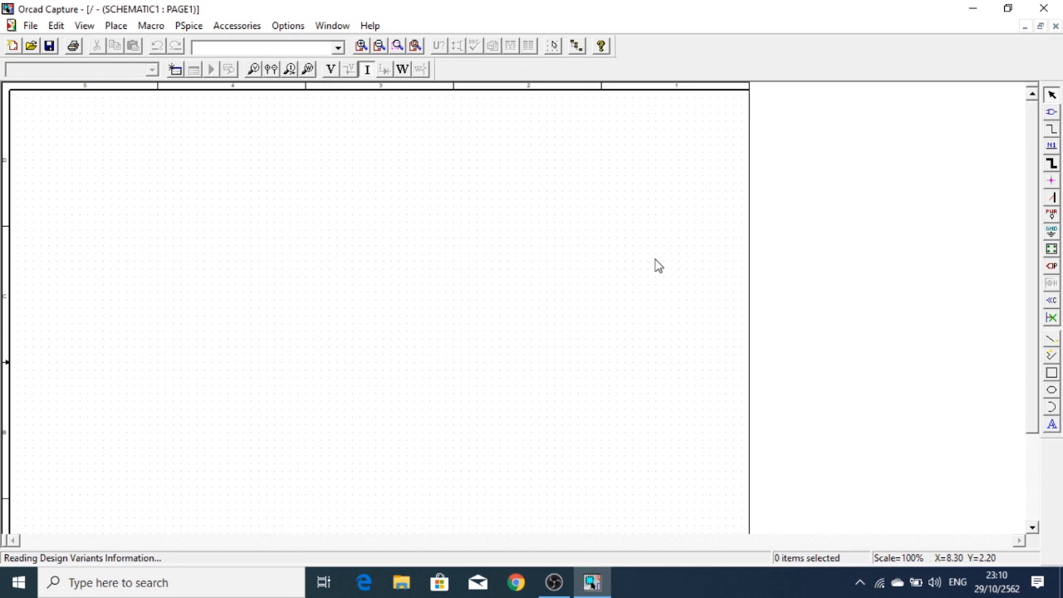
# - Place a Q2N2222 transistor from the BIPOLAR library near the middle of the schematic page
pyautogui.click(1051, 114)
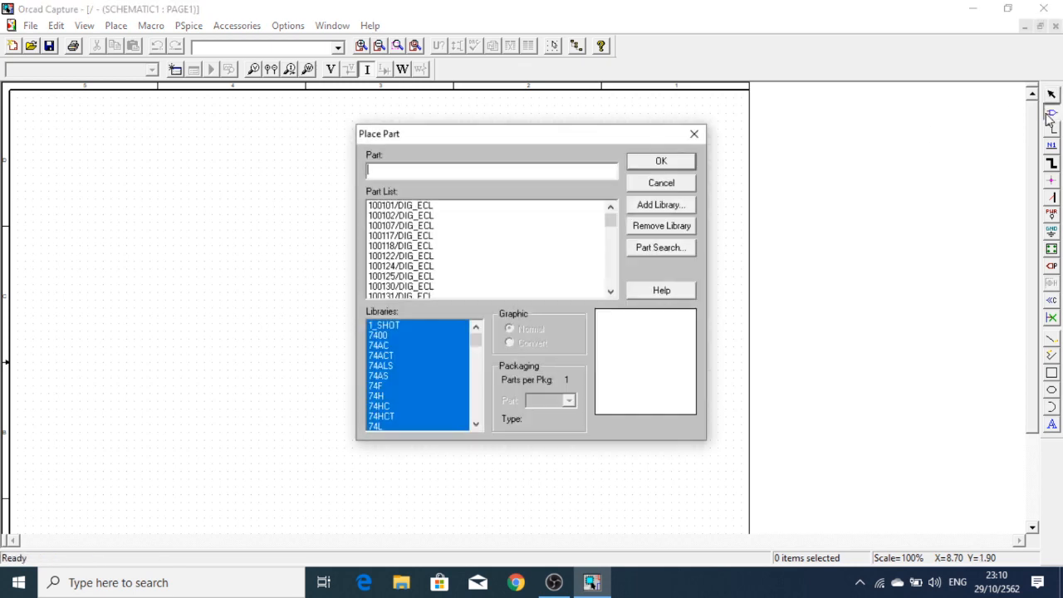
pyautogui.click(380, 388)
pyautogui.press('b')
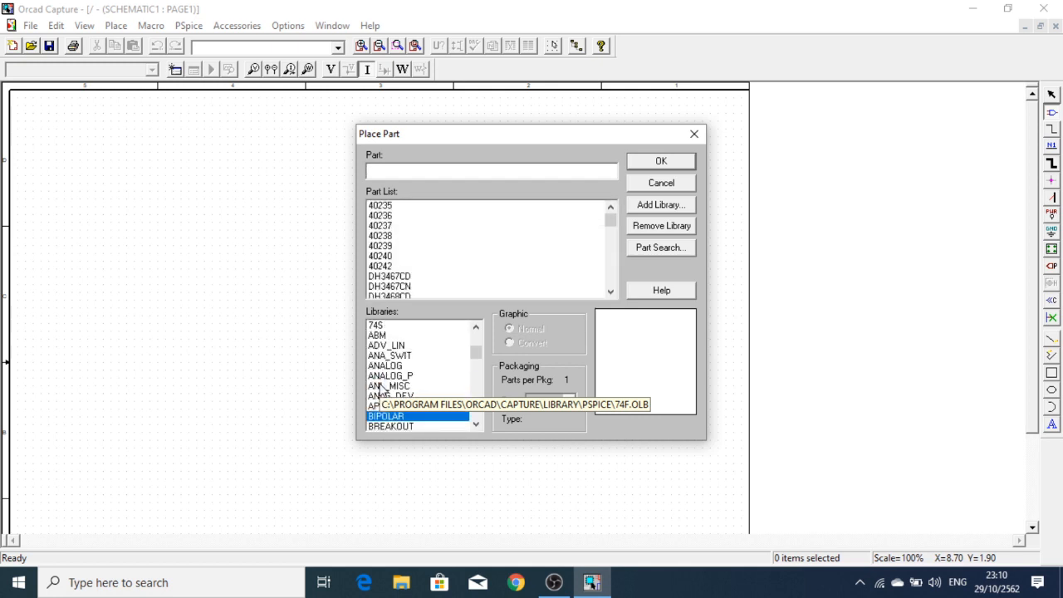
pyautogui.click(441, 168)
pyautogui.write('q2n2222')
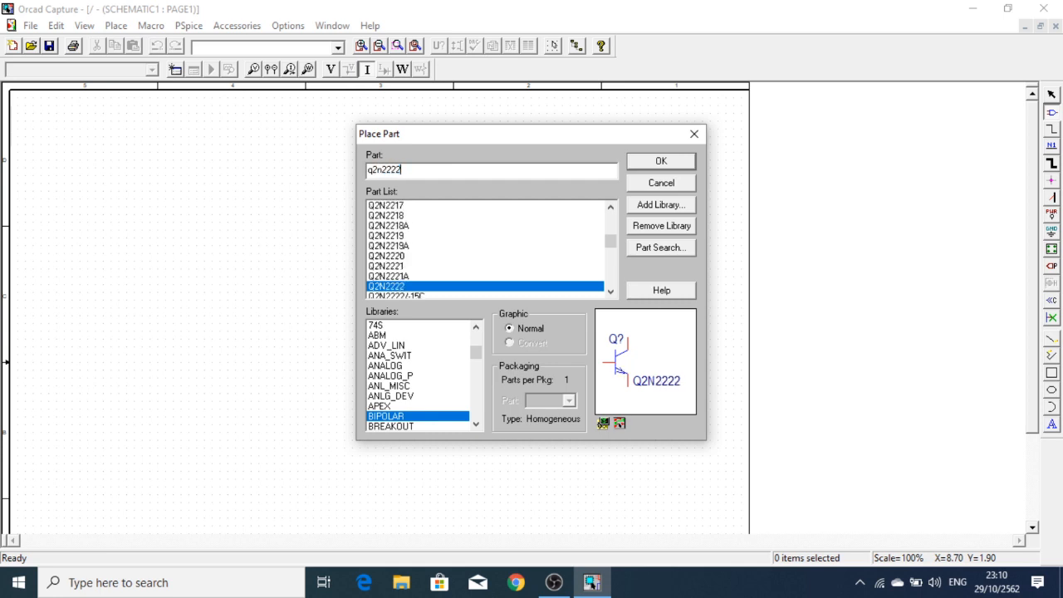
pyautogui.press('Return')
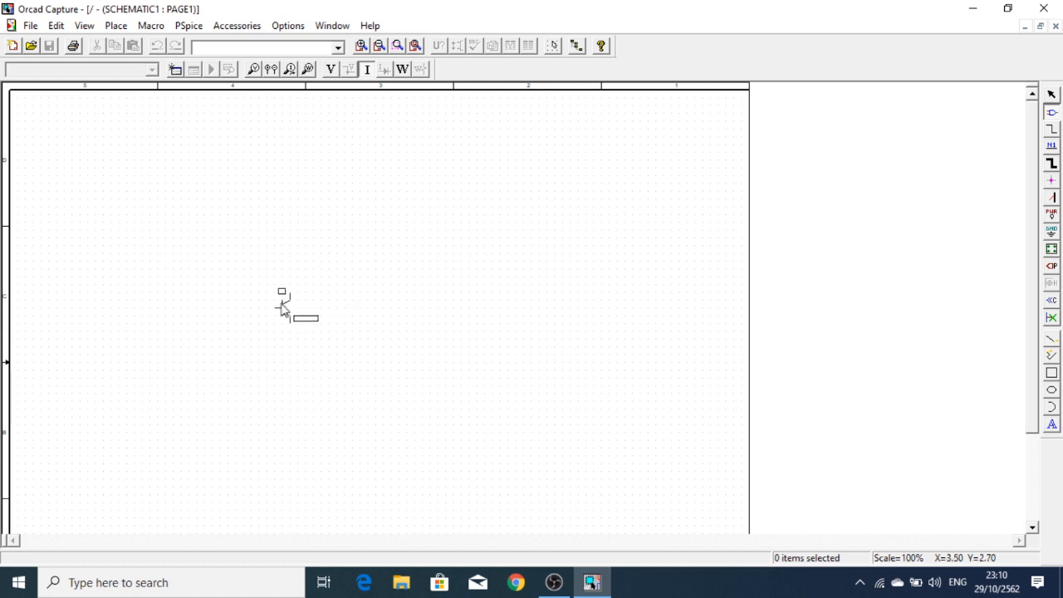
pyautogui.press('Escape')
pyautogui.click(423, 304)
pyautogui.press('Escape')
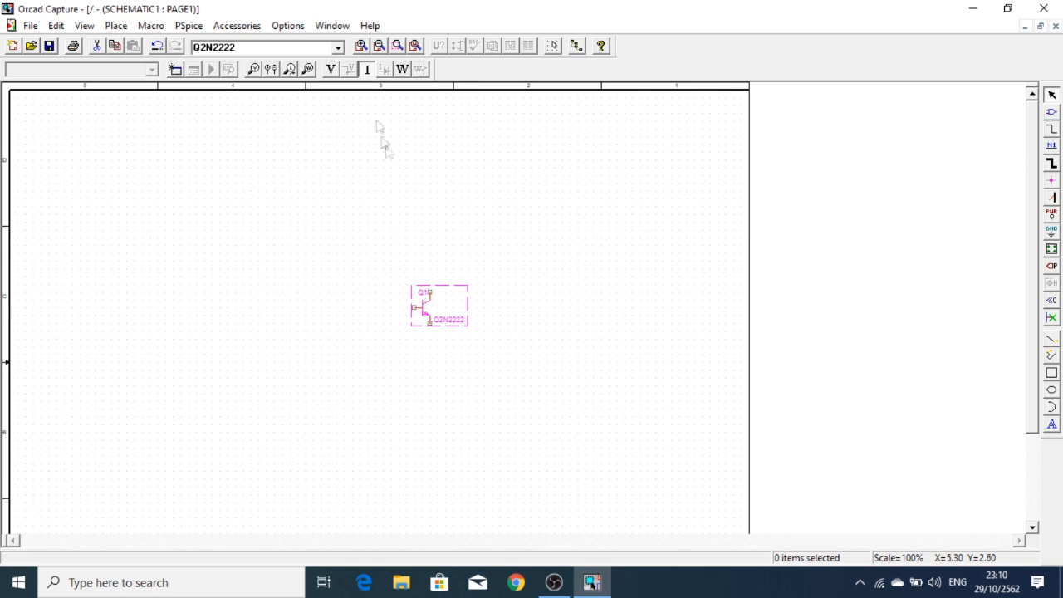
pyautogui.click(366, 48)
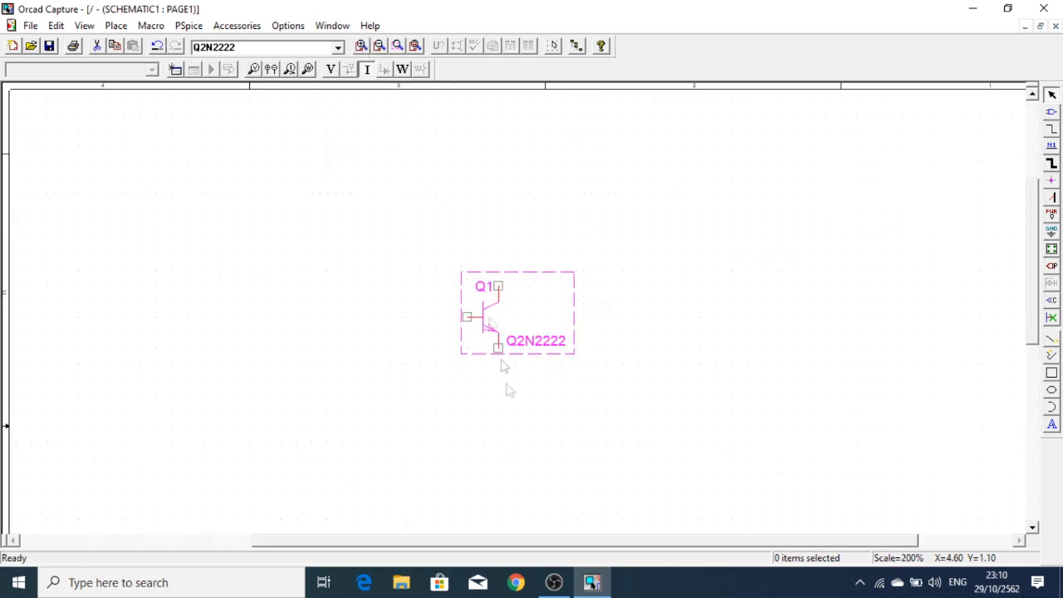
pyautogui.click(534, 497)
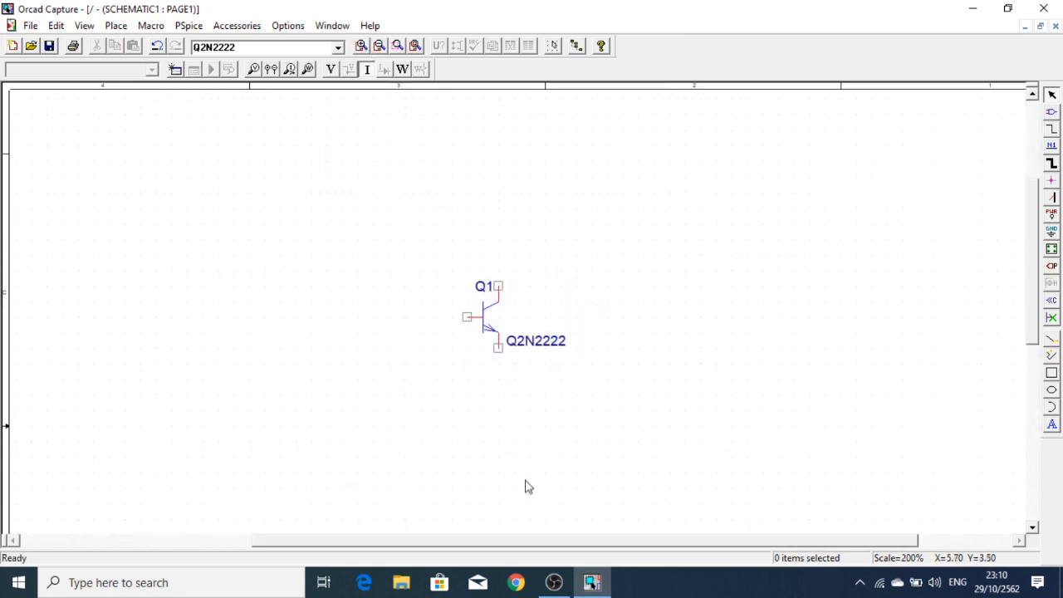
# - Place a resistor R from the ANALOG library, rotated vertically, directly above the transistor's collector
pyautogui.scroll(3, 883, 312)
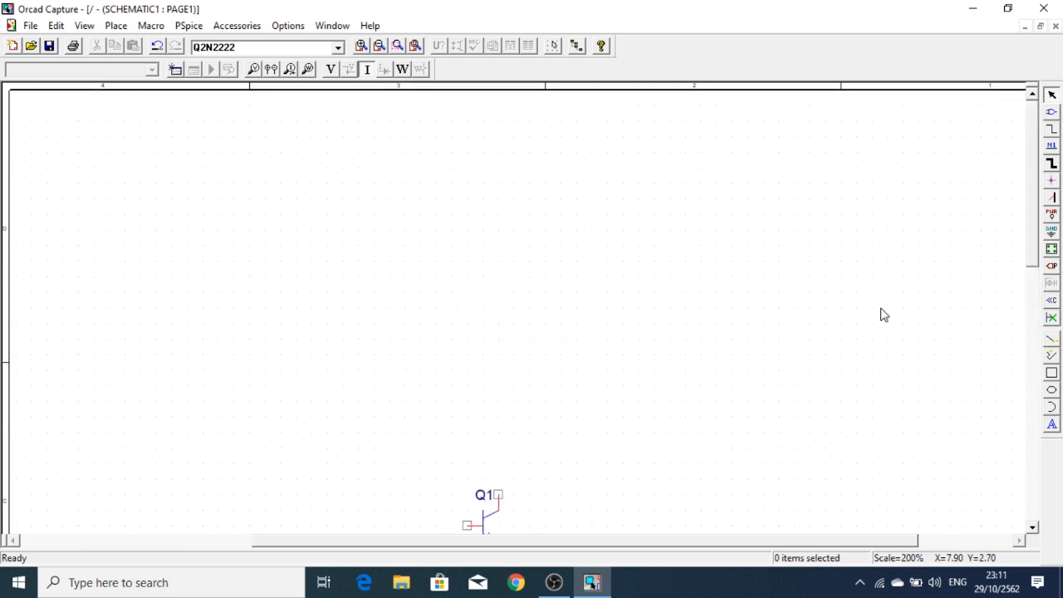
pyautogui.scroll(-1, 883, 314)
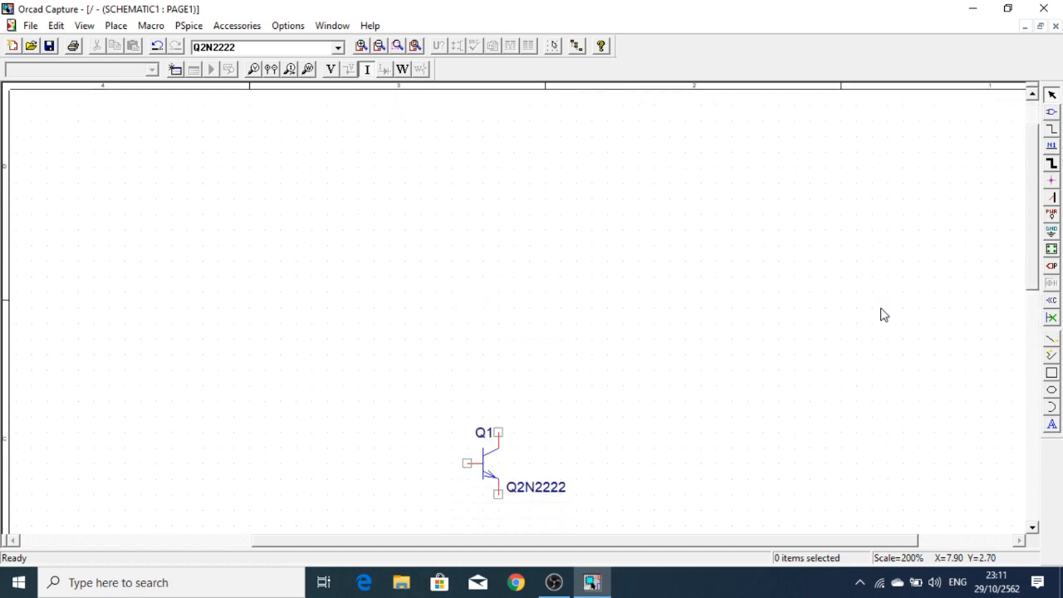
pyautogui.scroll(-1, 883, 322)
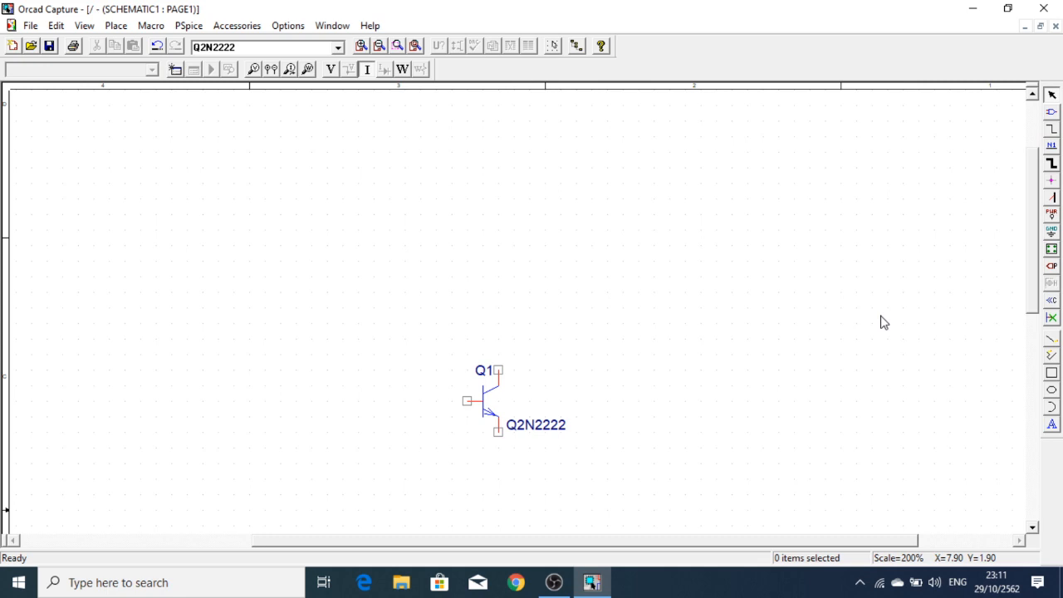
pyautogui.click(1051, 114)
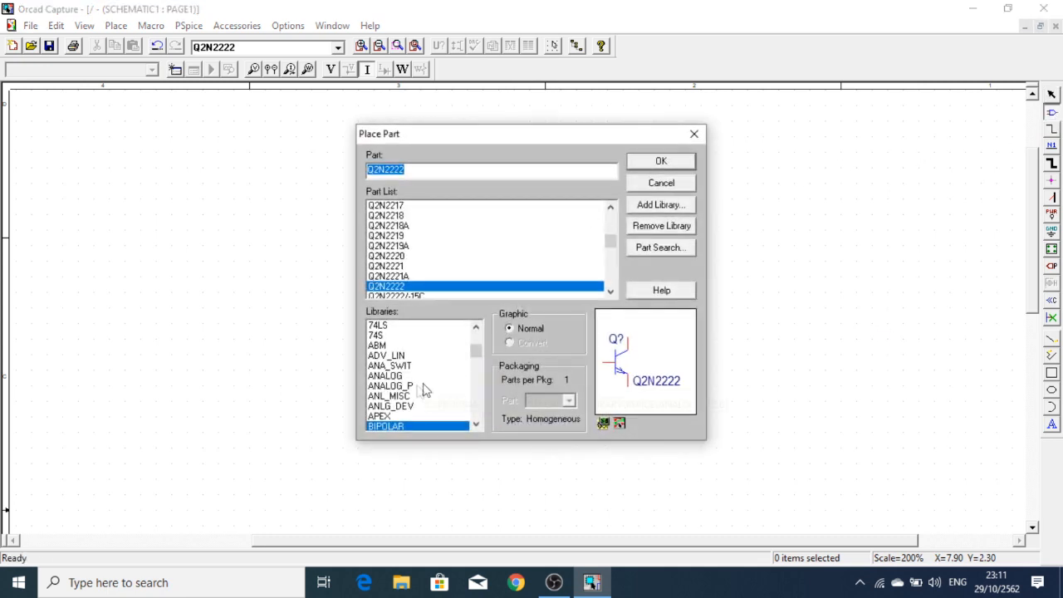
pyautogui.click(388, 375)
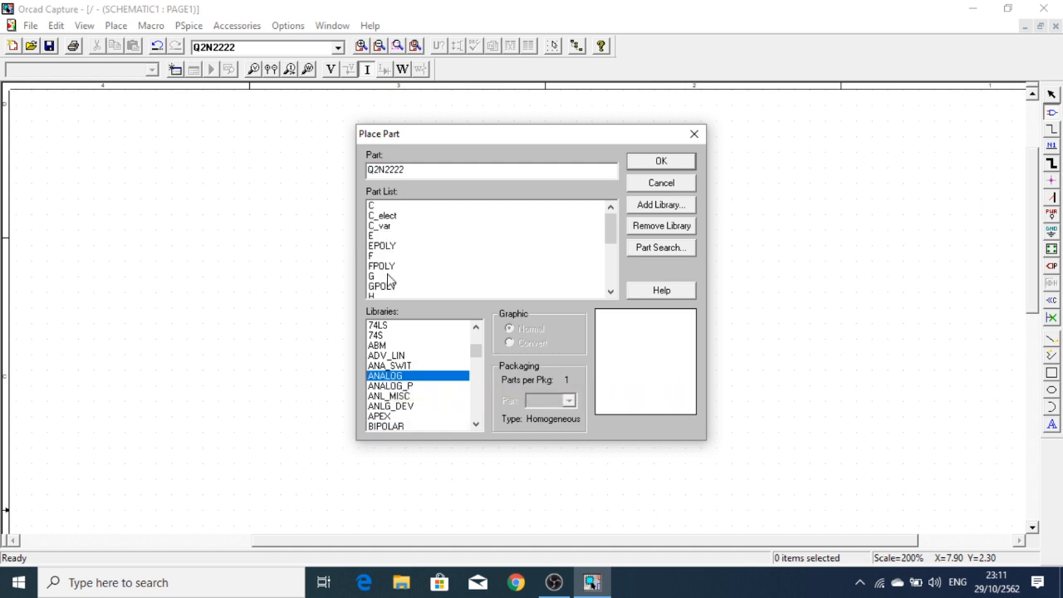
pyautogui.scroll(-5, 389, 281)
pyautogui.click(377, 225)
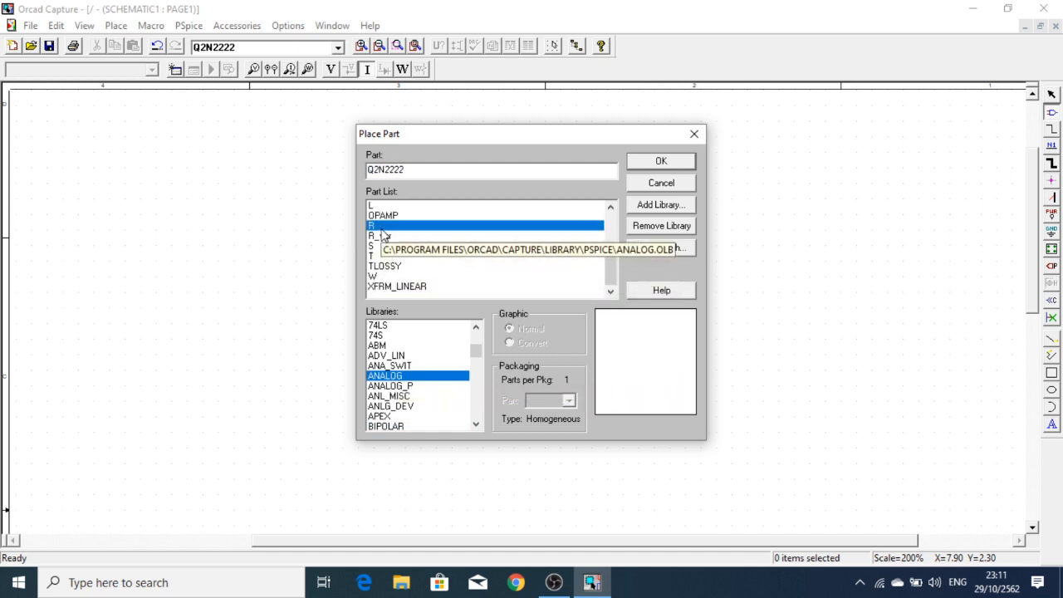
pyautogui.click(660, 161)
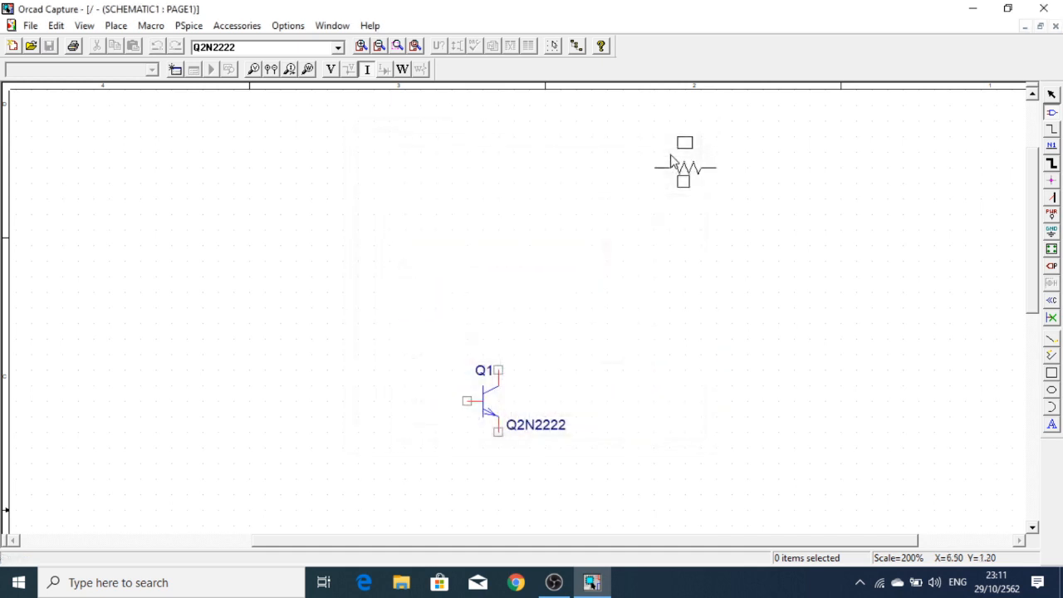
pyautogui.press('r')
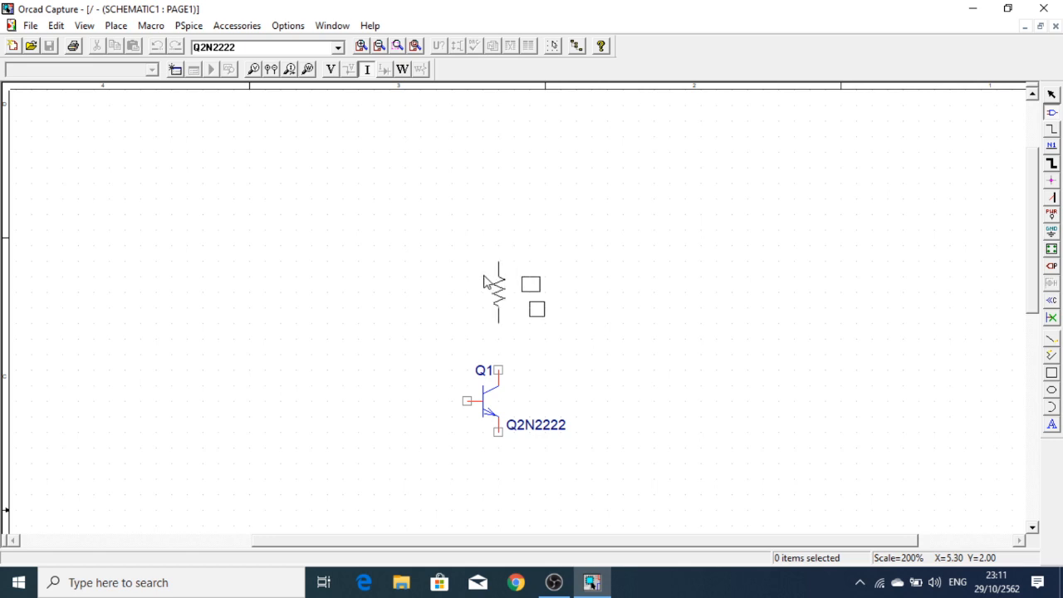
pyautogui.click(484, 282)
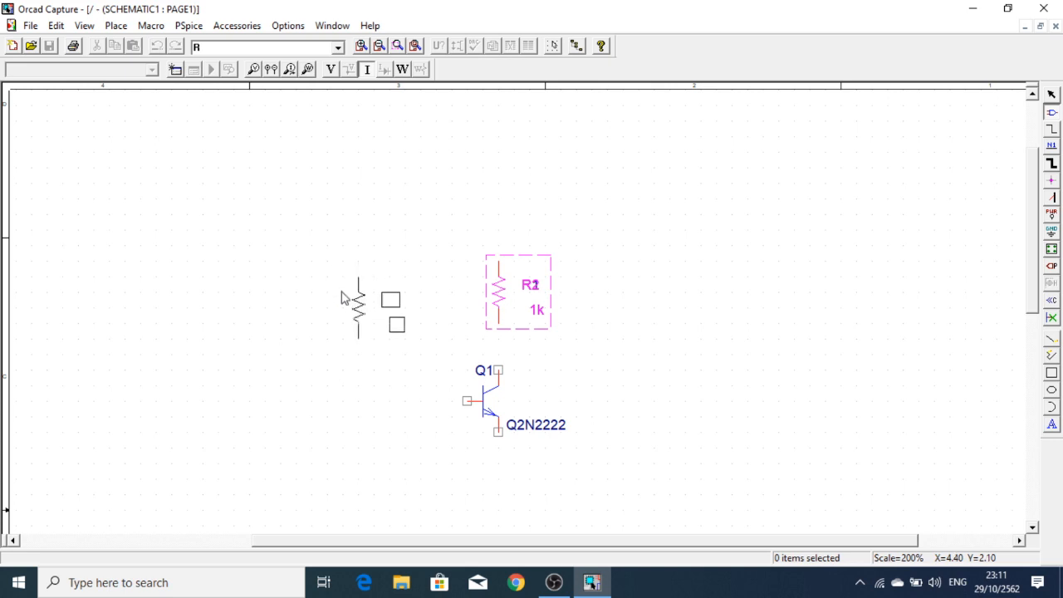
# - Place another vertical resistor to the left of the collector resistor, level with it
pyautogui.press('Escape')
pyautogui.click(344, 274)
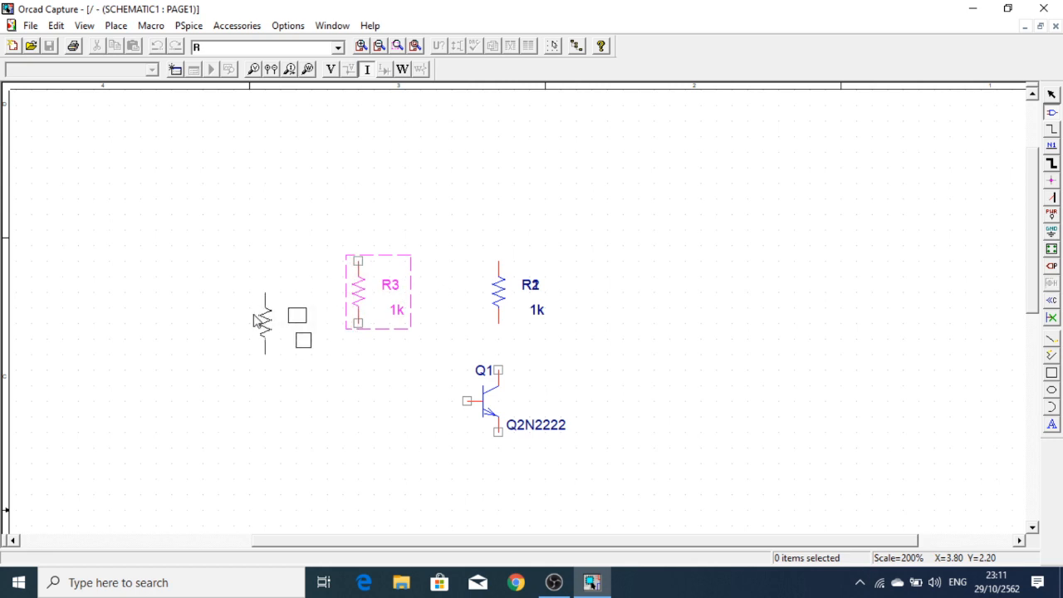
pyautogui.press('Escape')
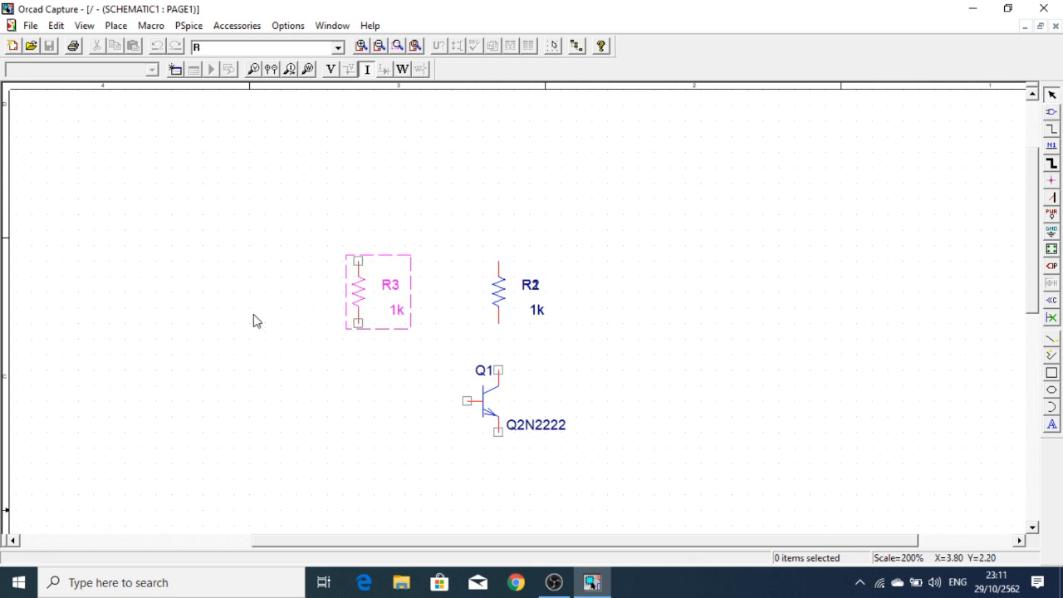
pyautogui.click(310, 346)
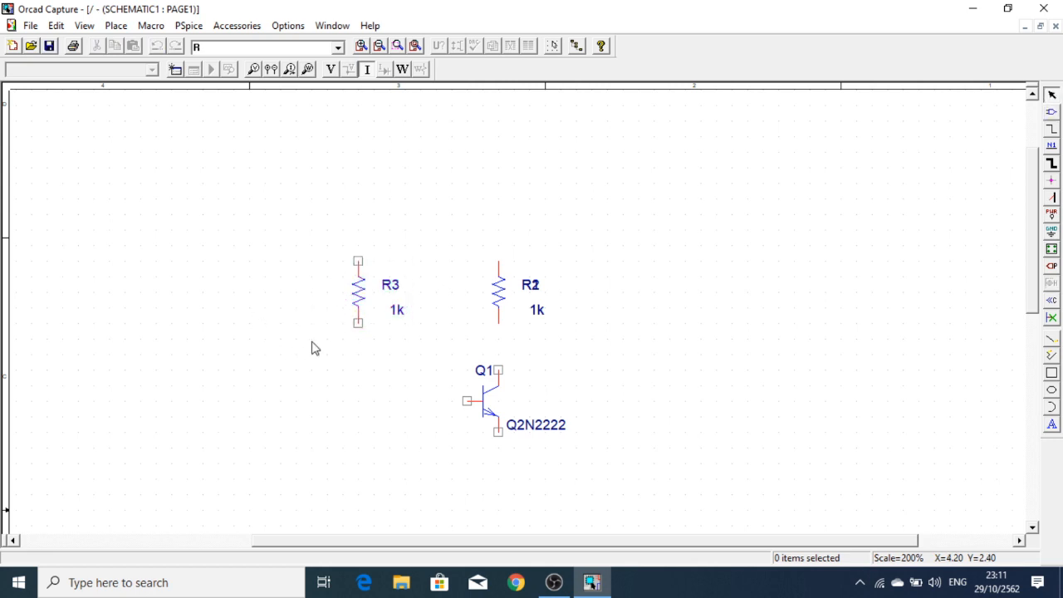
# - Delete the duplicate resistor stacked on the one above the collector, together with the stray wire attached to it
pyautogui.click(500, 301)
pyautogui.keyDown('ctrl'); pyautogui.moveTo(500, 300); pyautogui.dragTo(656, 280); pyautogui.keyUp('ctrl')
pyautogui.press('Delete')
pyautogui.click(630, 313)
pyautogui.press('Delete')
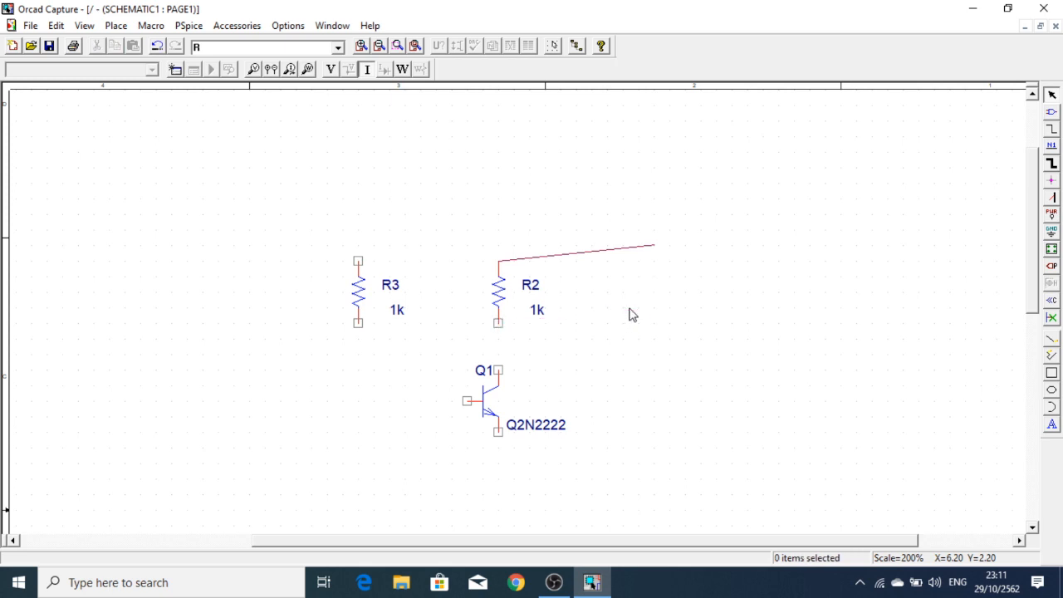
pyautogui.click(628, 251)
pyautogui.press('Delete')
# - Place a VDC source from the SOURCE library to the left of the resistors and transistor
pyautogui.moveTo(1060, 110); pyautogui.dragTo(1057, 115)
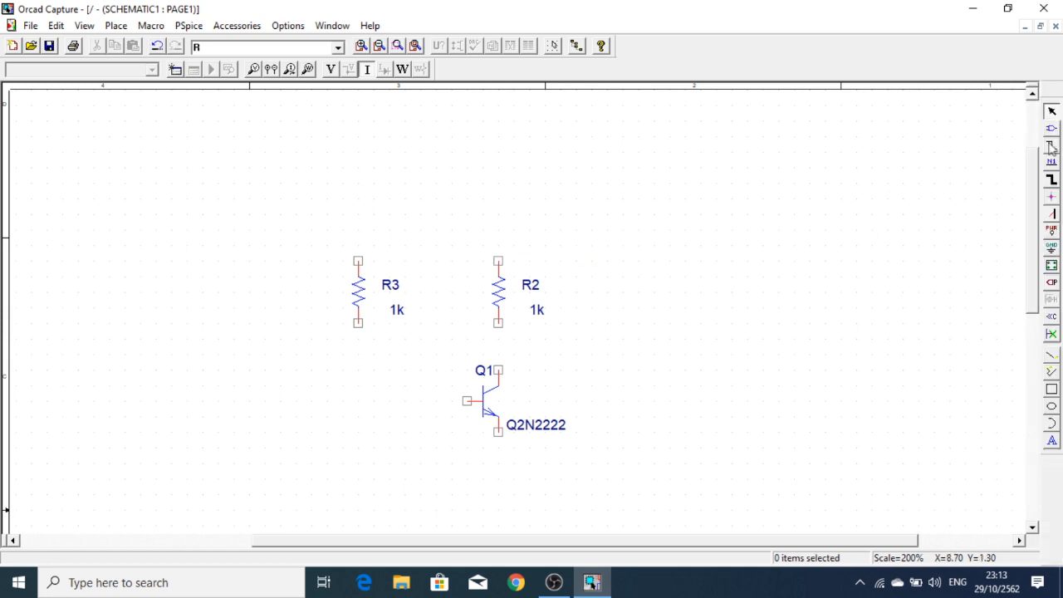
pyautogui.click(1051, 129)
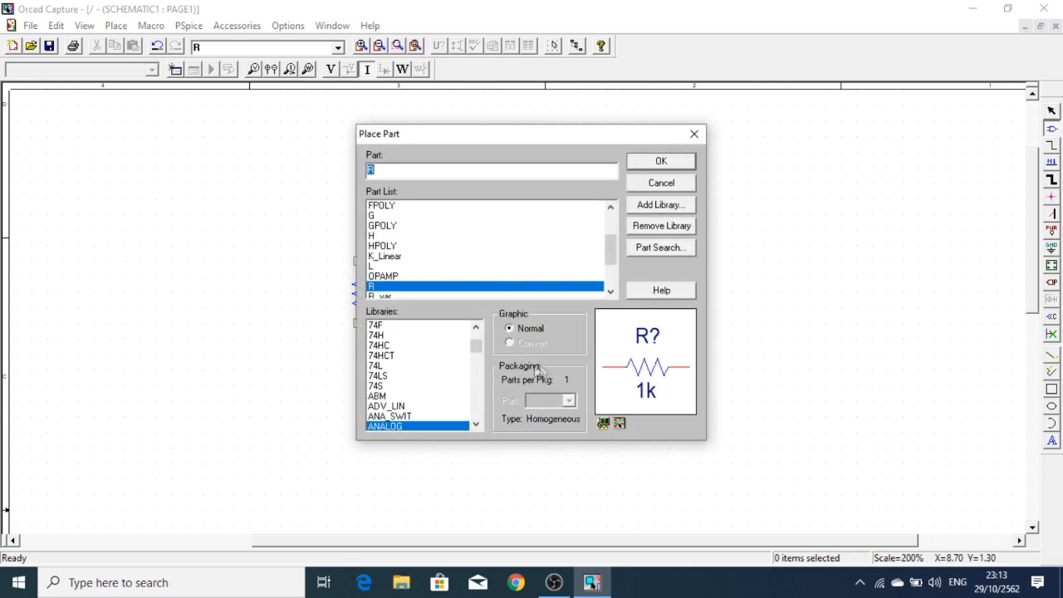
pyautogui.click(402, 367)
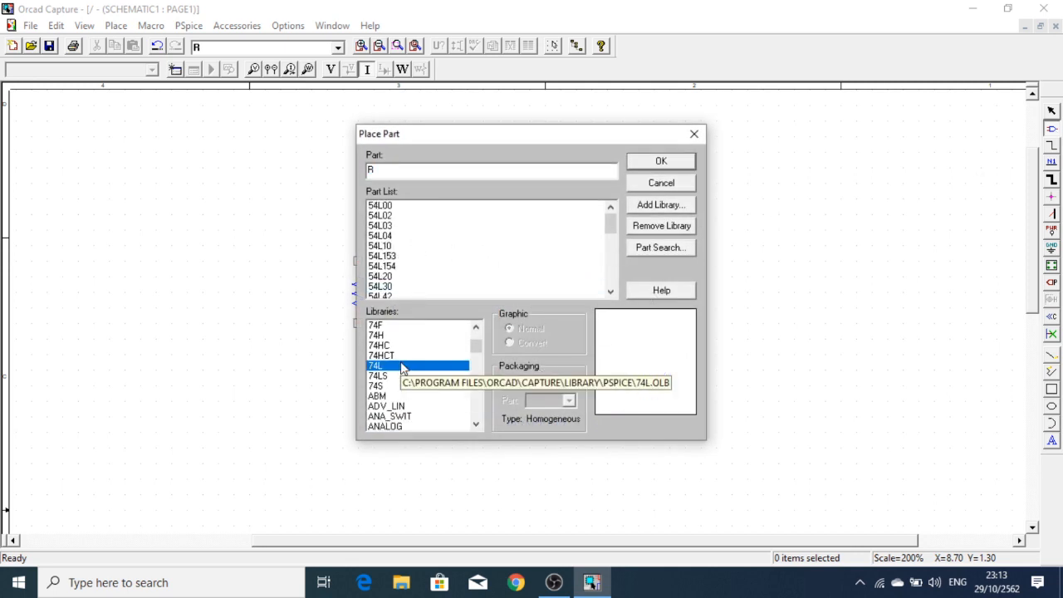
pyautogui.press('s')
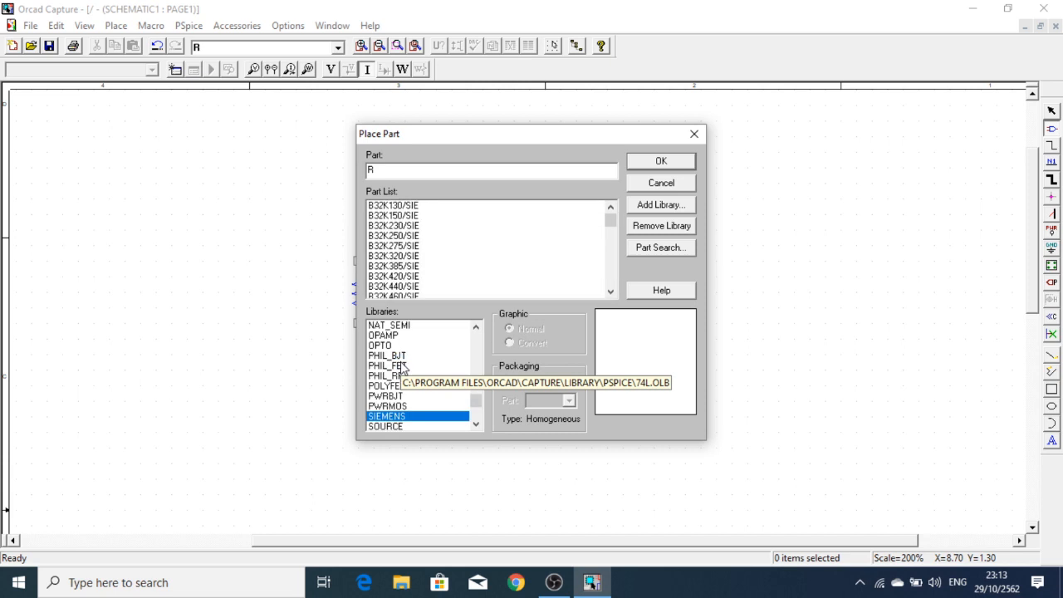
pyautogui.click(394, 426)
pyautogui.click(427, 278)
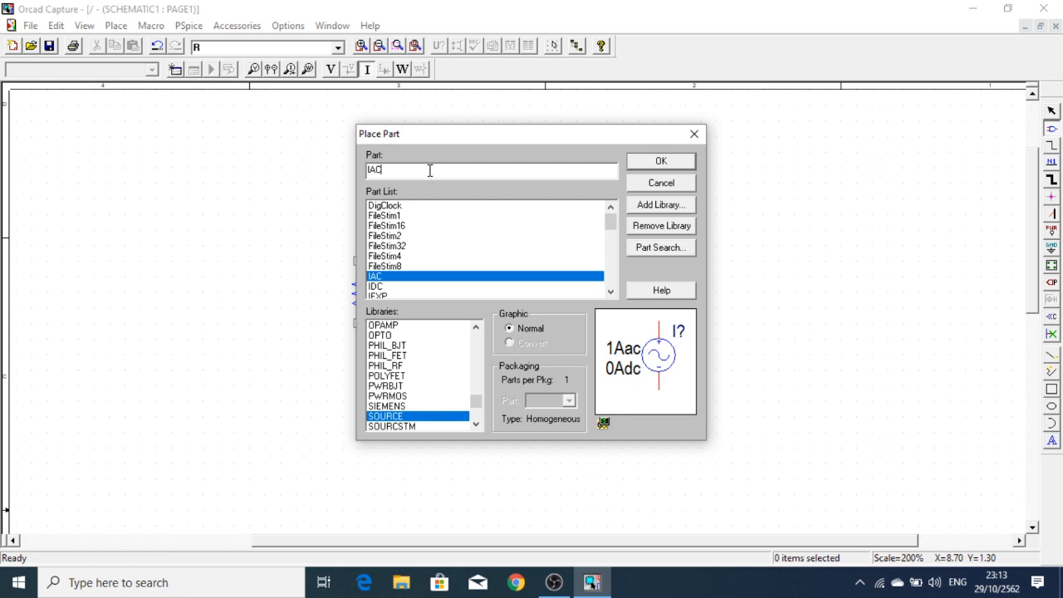
pyautogui.press('BackSpace')
pyautogui.write('vdc')
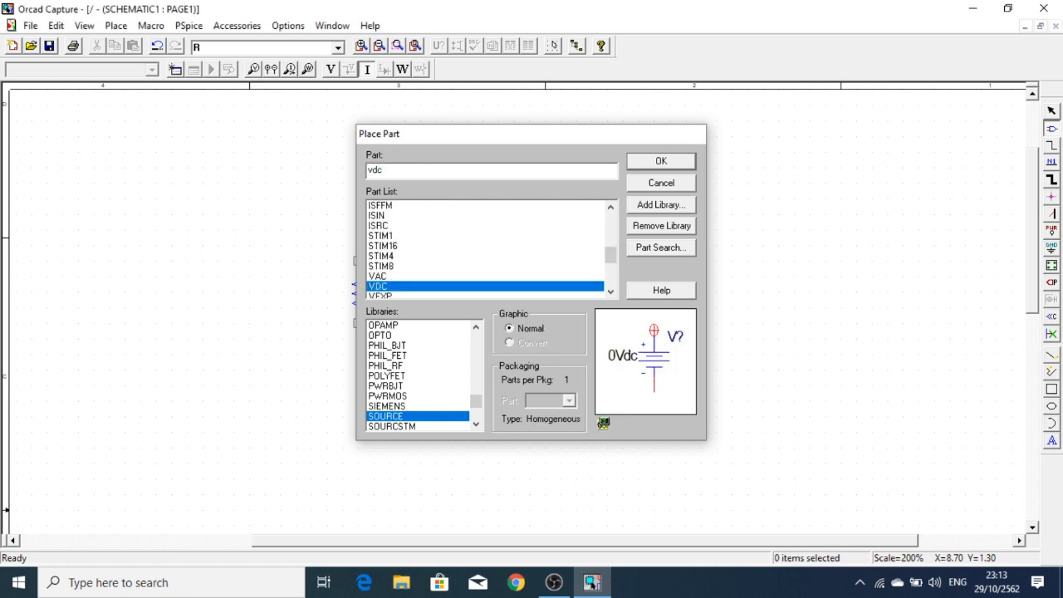
pyautogui.press('Return')
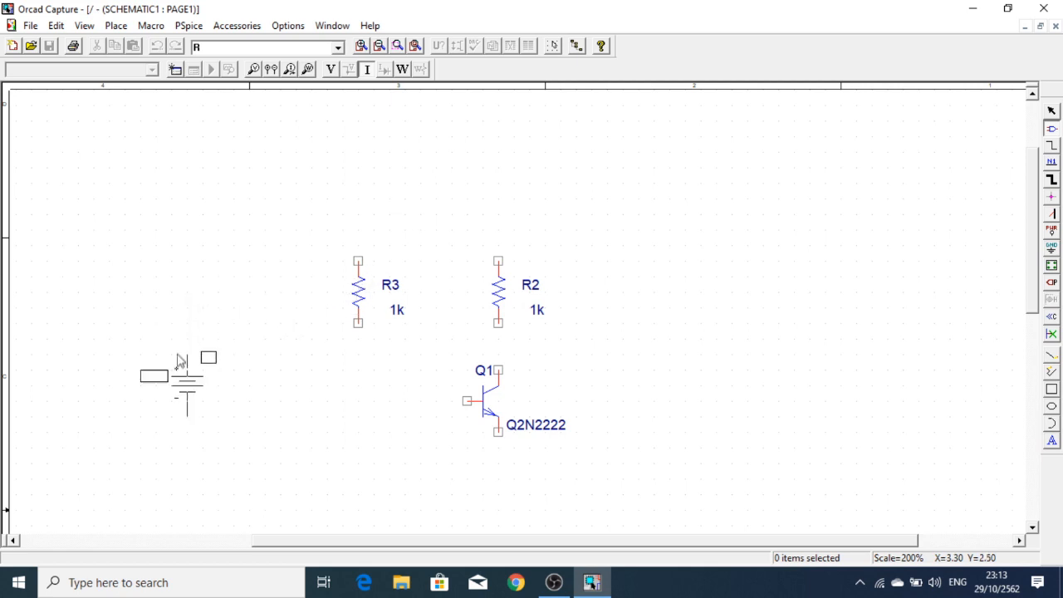
pyautogui.click(179, 365)
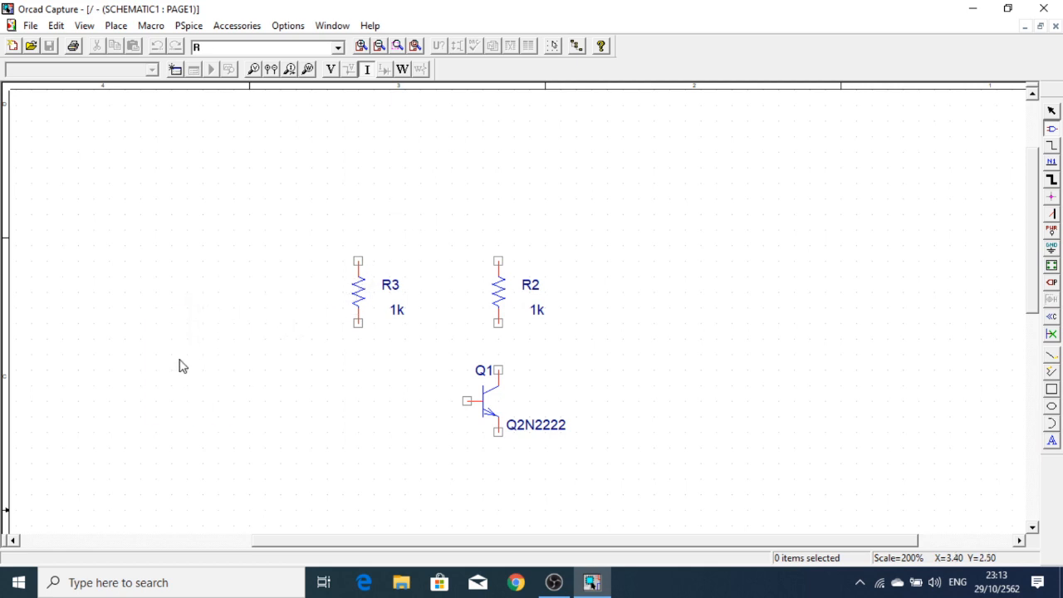
pyautogui.press('Escape')
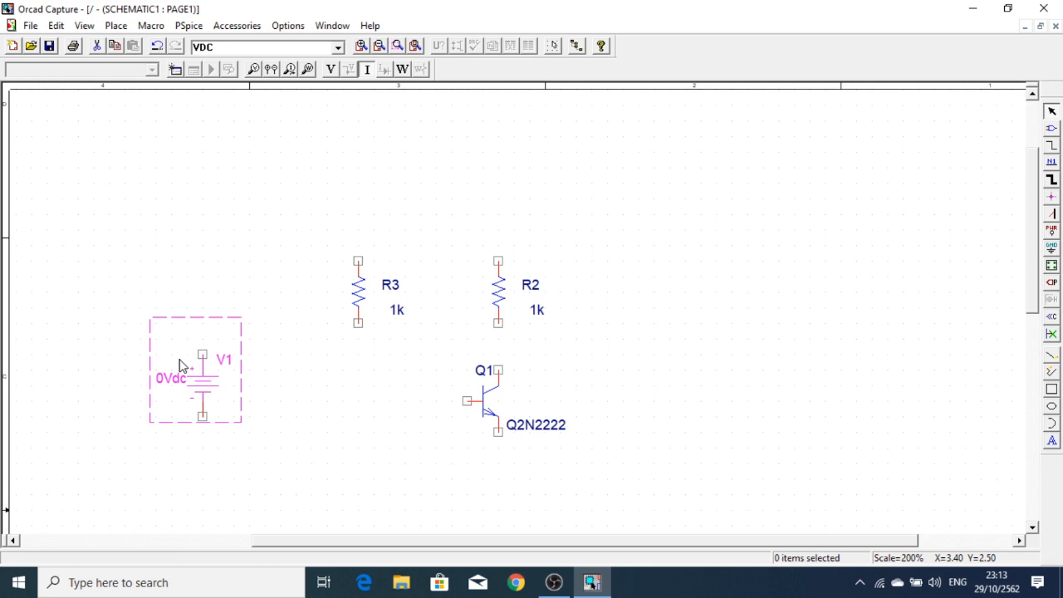
pyautogui.click(303, 442)
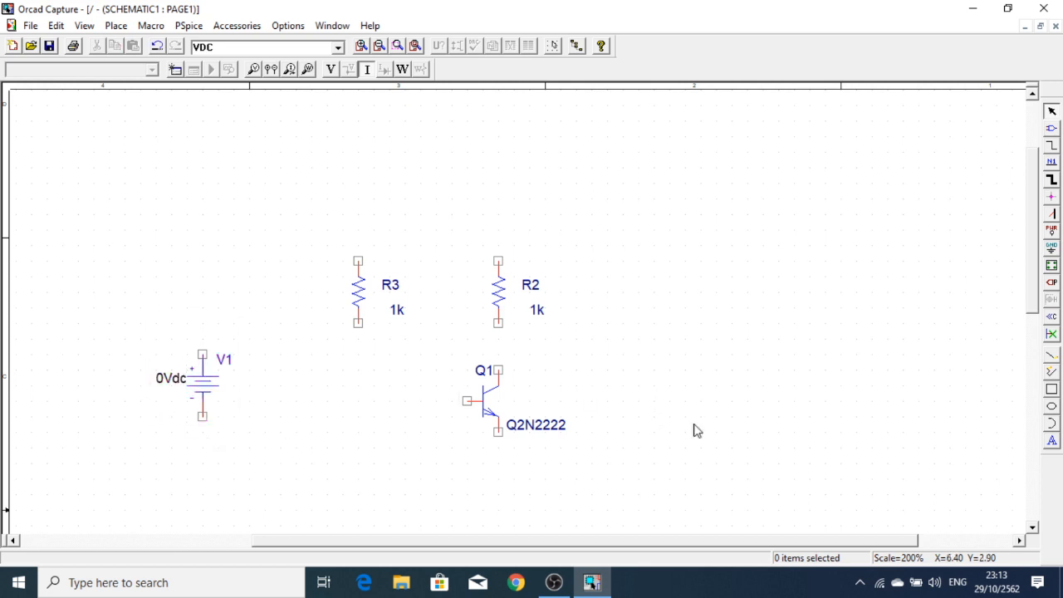
# - Wire the positive terminal of the DC source to the upper end of resistor R3
pyautogui.click(1051, 146)
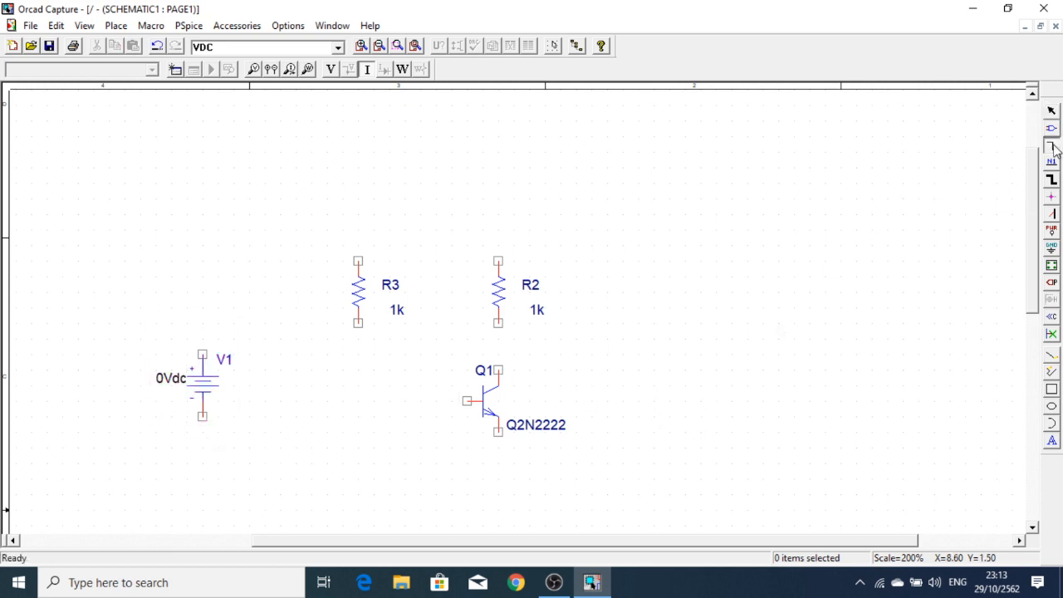
pyautogui.click(201, 353)
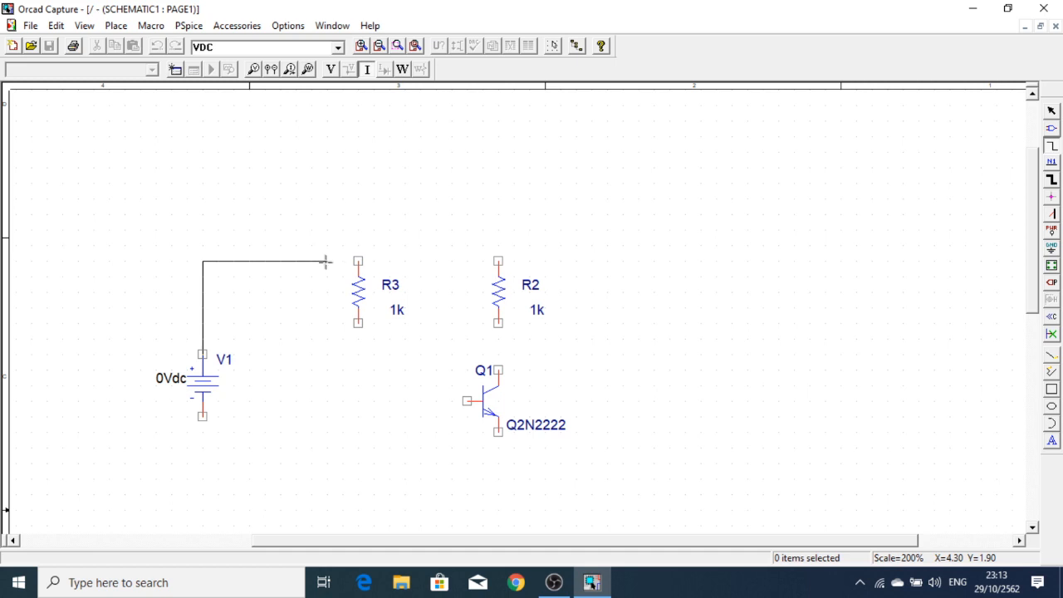
pyautogui.click(358, 262)
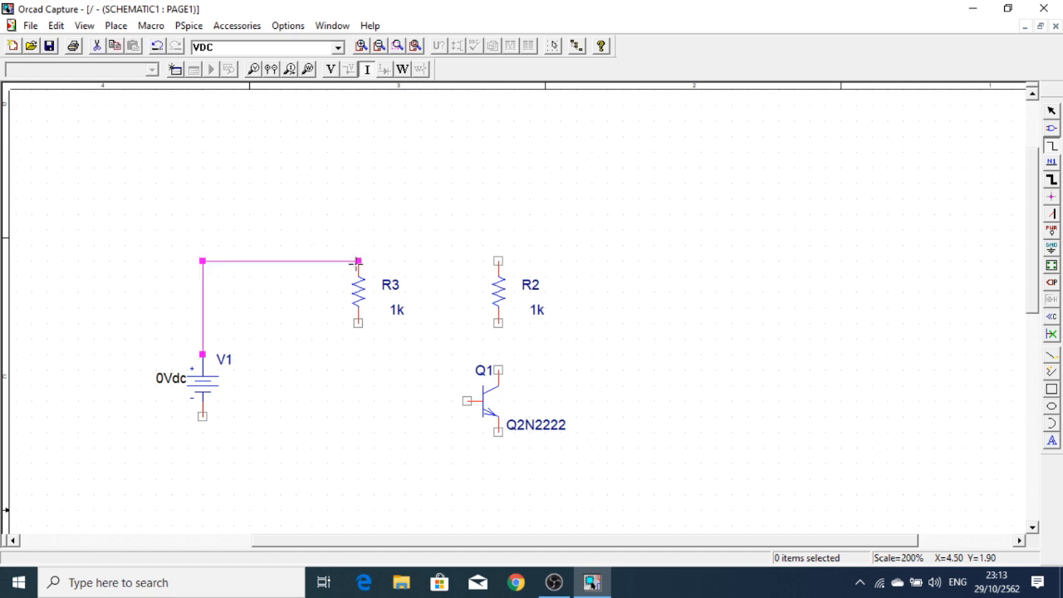
# - Wire the upper end of R3 to the upper end of R2, and R2's lower end to the transistor's collector
pyautogui.click(358, 260)
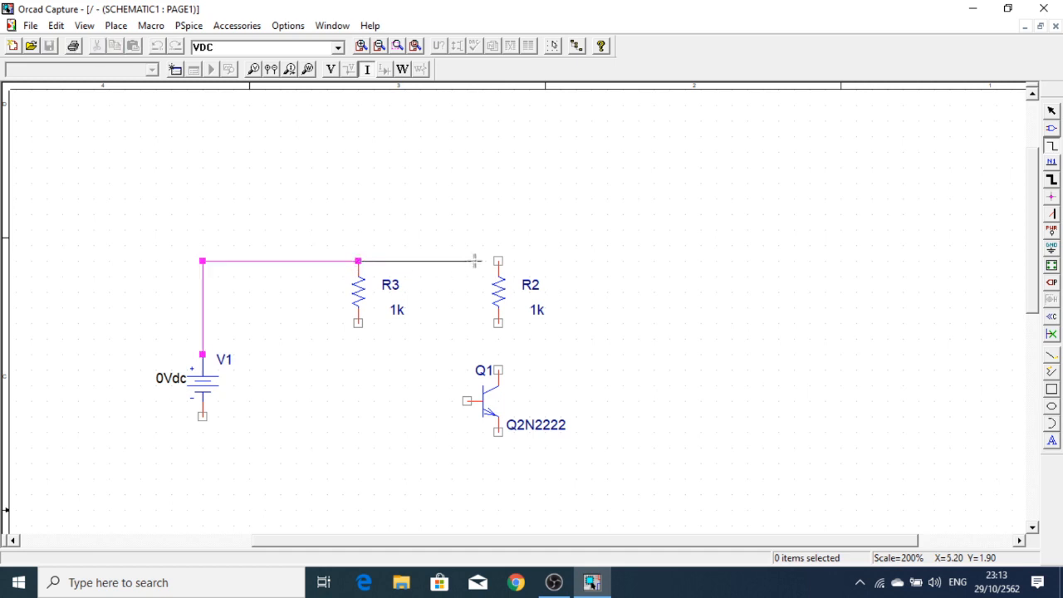
pyautogui.click(497, 261)
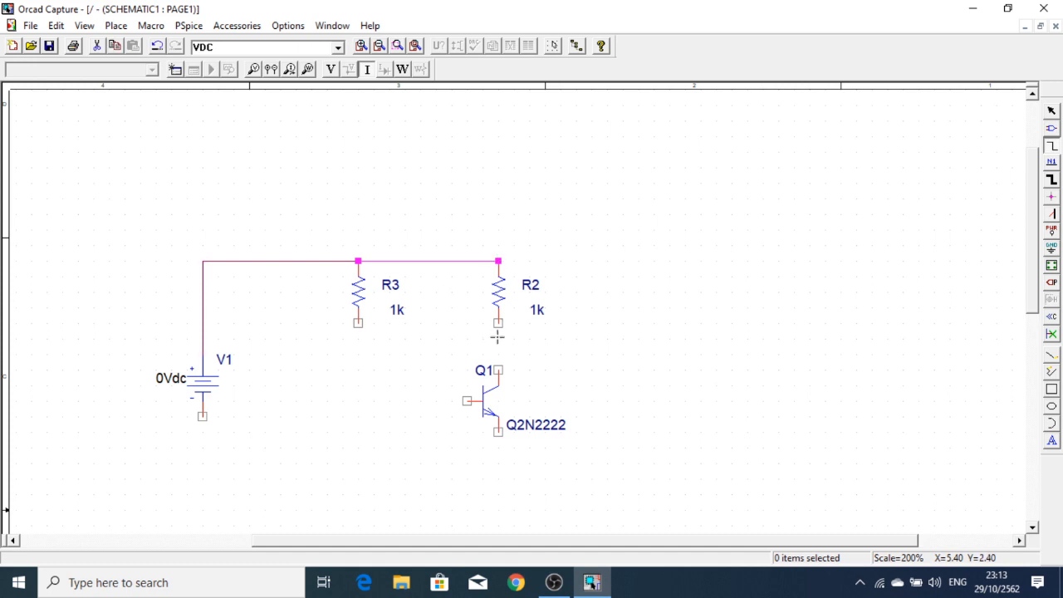
pyautogui.click(498, 323)
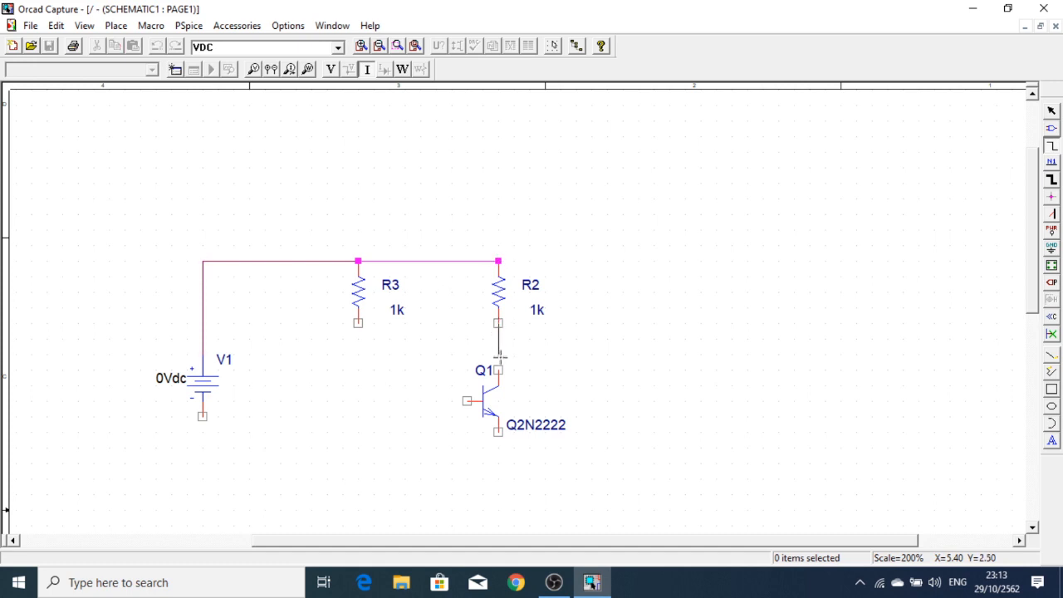
pyautogui.click(498, 370)
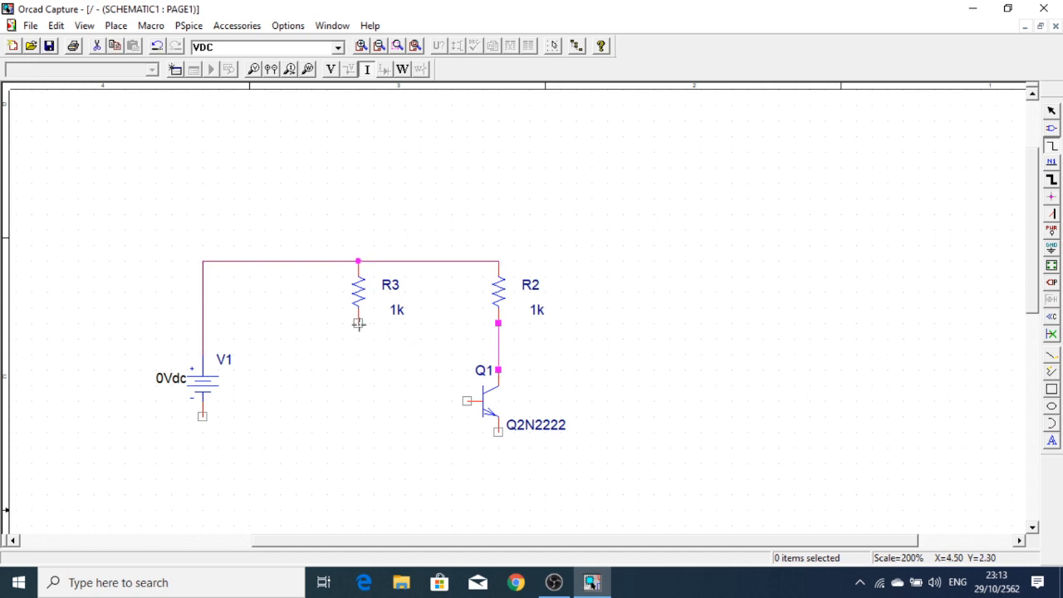
# - Wire R3's lower end to the transistor's base, and the emitter down and across to the DC source's negative terminal
pyautogui.click(358, 323)
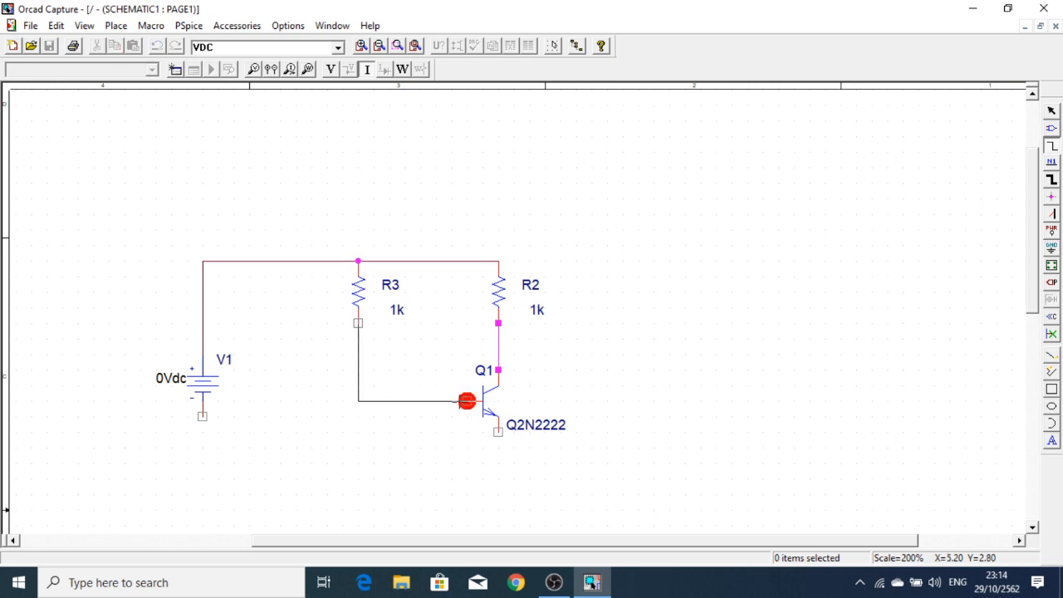
pyautogui.click(467, 401)
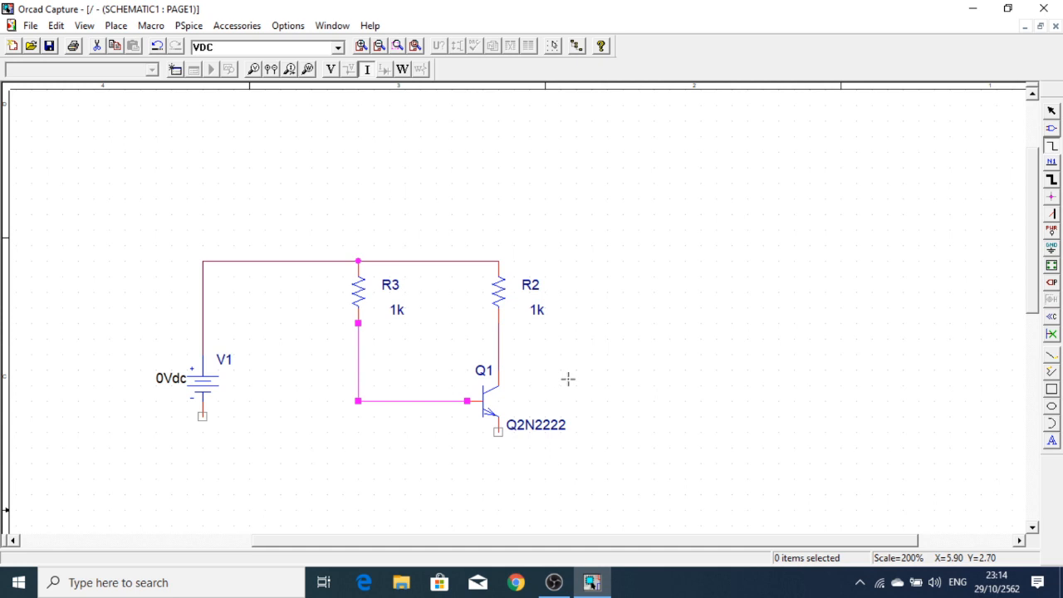
pyautogui.click(498, 430)
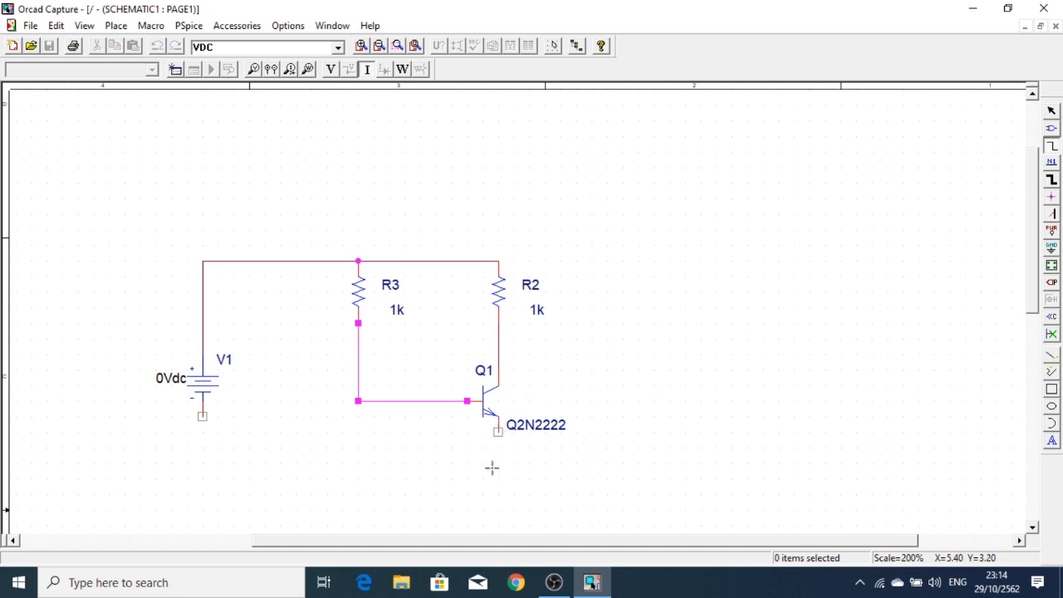
pyautogui.click(499, 478)
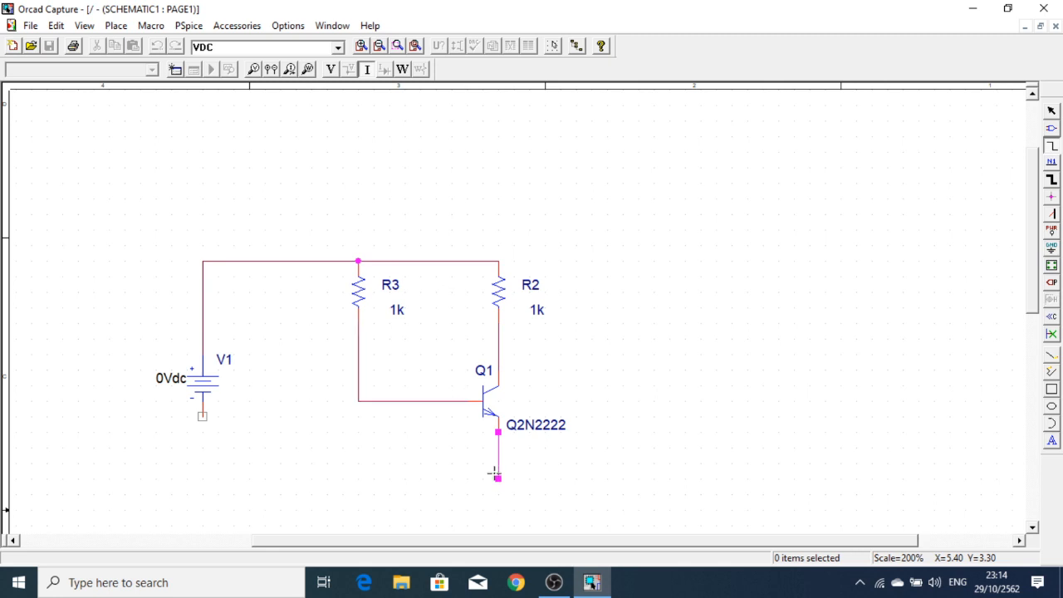
pyautogui.click(202, 416)
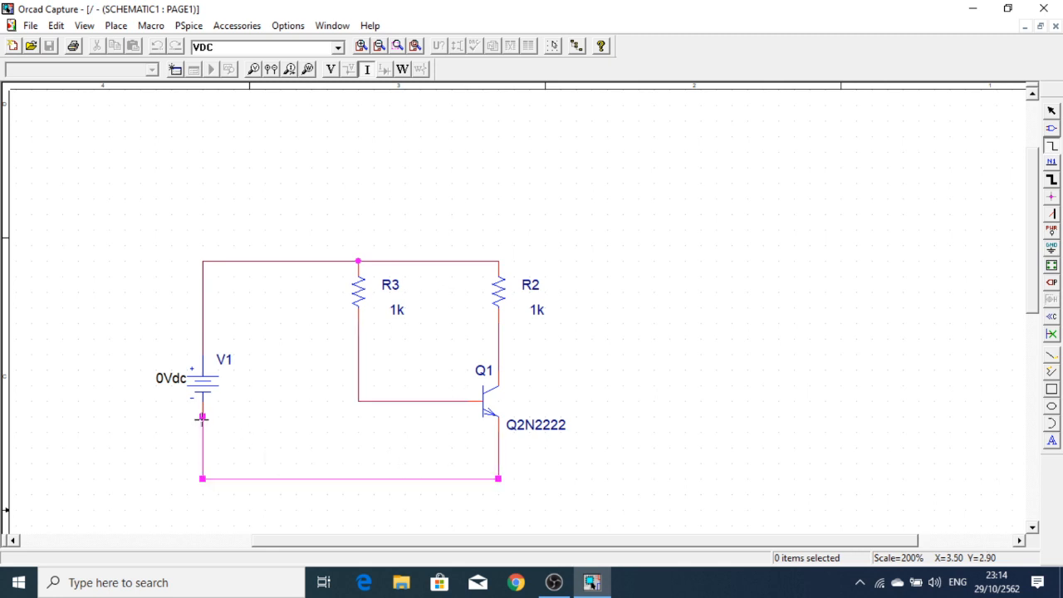
pyautogui.press('Escape')
pyautogui.click(274, 438)
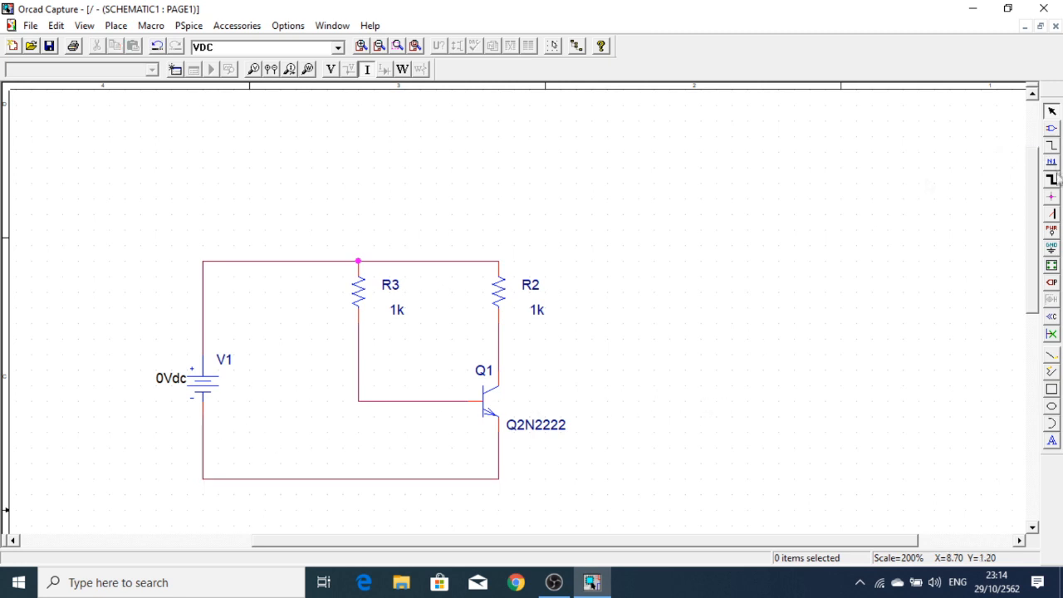
# - Place a 0 ground symbol from the SOURCE library on the wire between the DC source's negative terminal and the emitter
pyautogui.click(1054, 250)
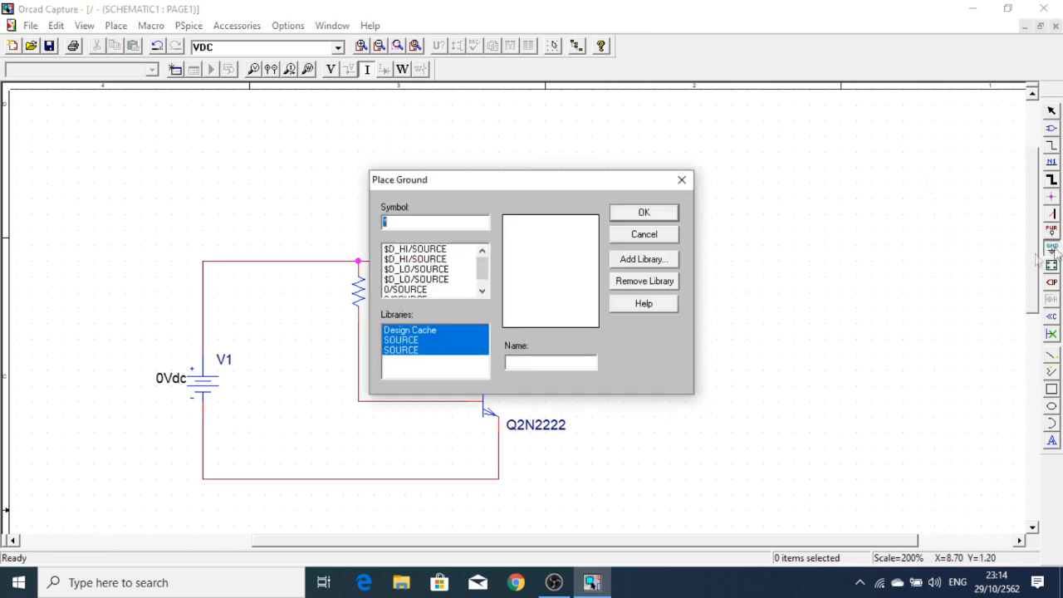
pyautogui.click(397, 350)
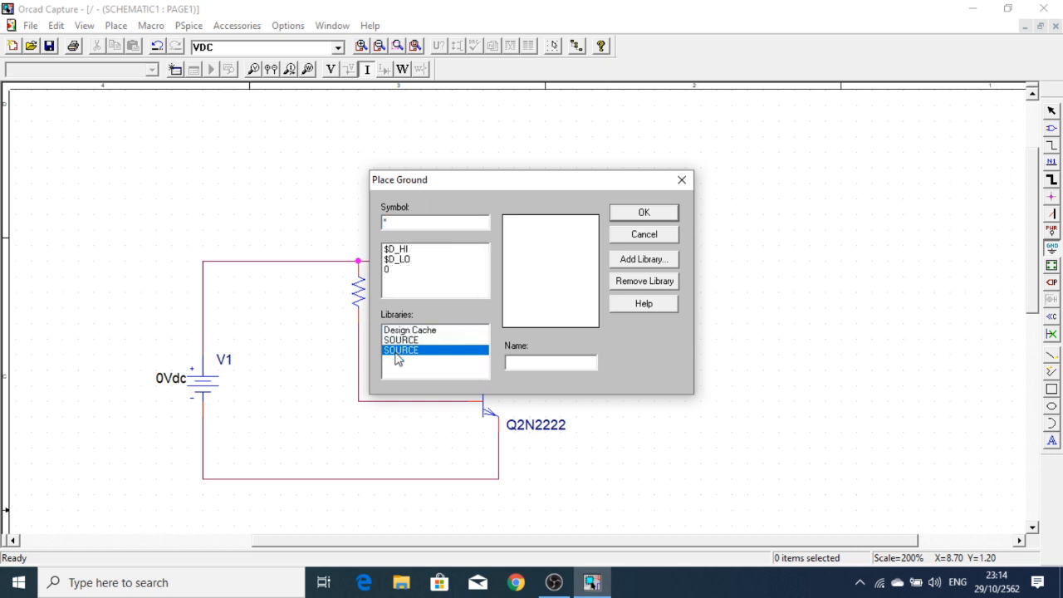
pyautogui.click(407, 270)
pyautogui.click(643, 212)
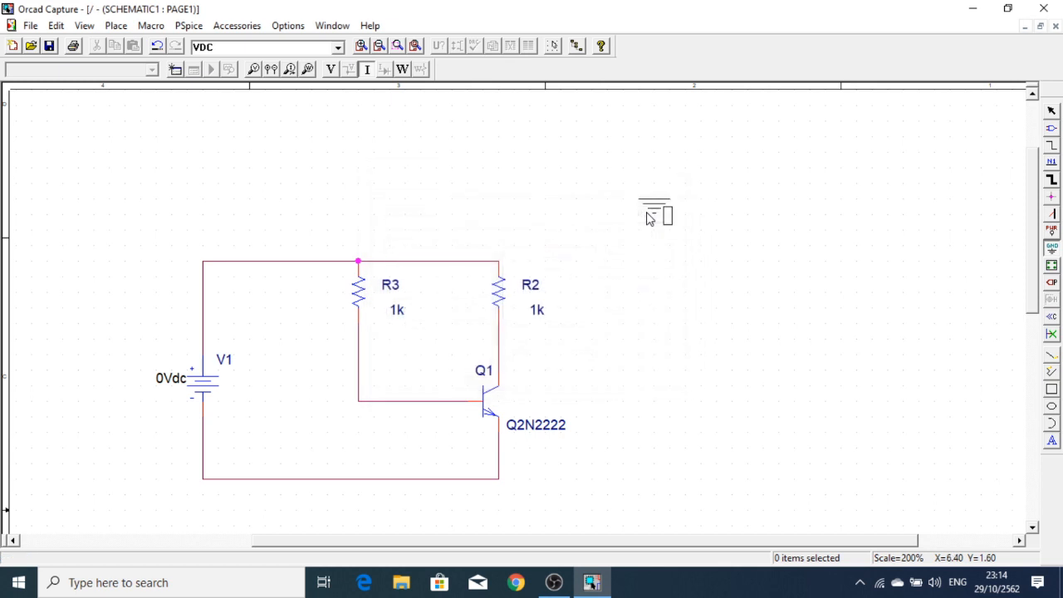
pyautogui.click(347, 498)
pyautogui.press('Escape')
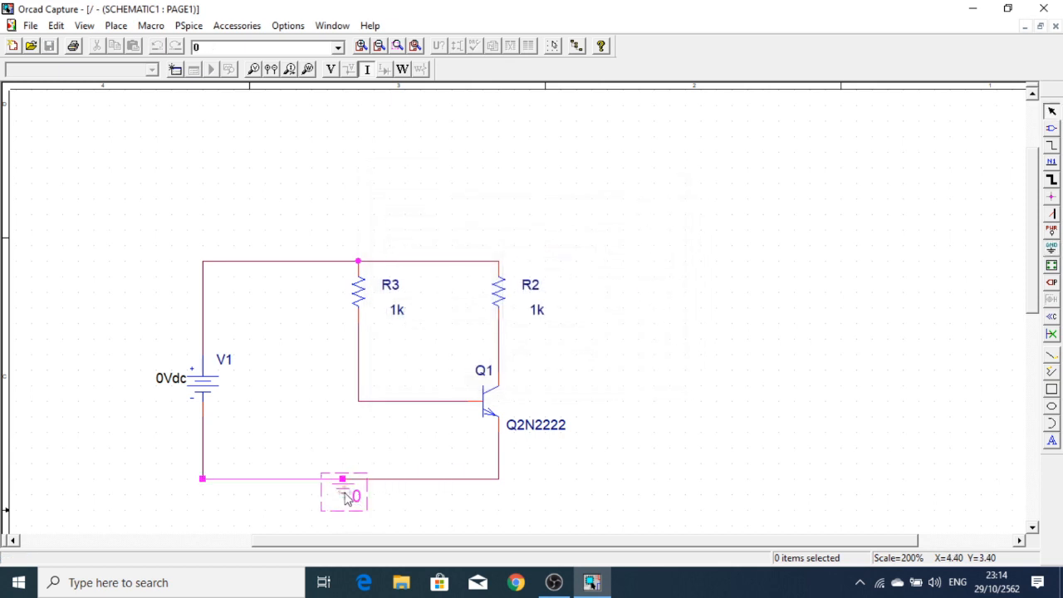
pyautogui.click(534, 498)
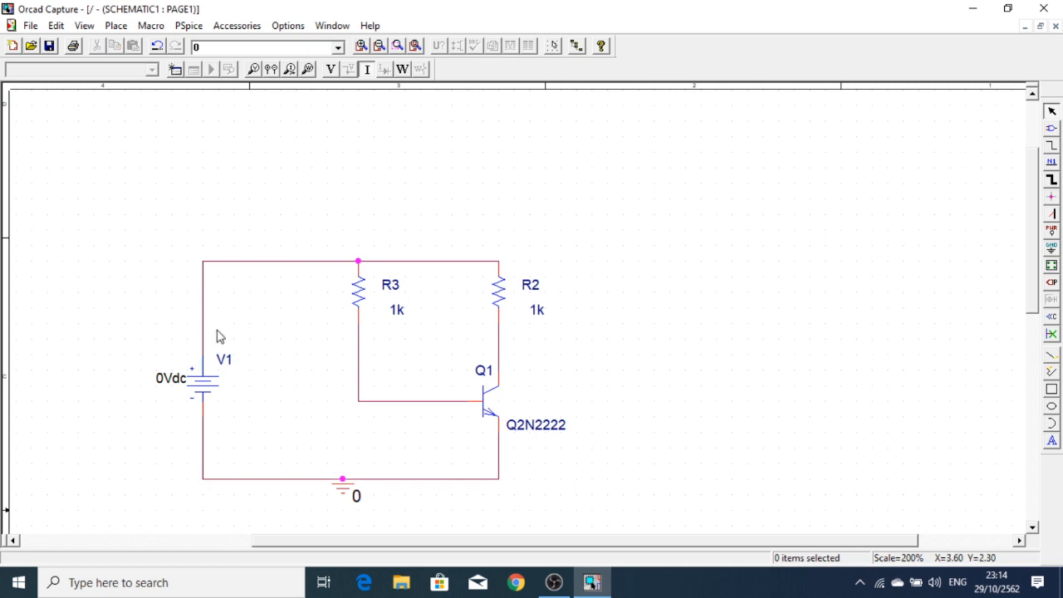
# - Set the value of DC source V1 to 20Vdc
pyautogui.doubleClick(163, 386)
pyautogui.click(498, 234)
pyautogui.write('20Vdc')
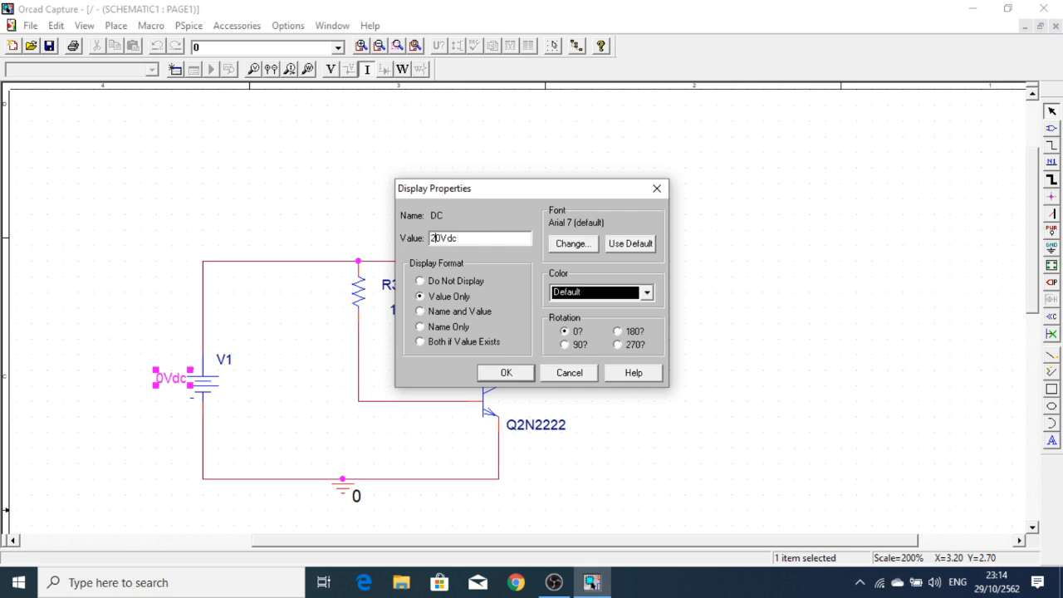
pyautogui.press('Return')
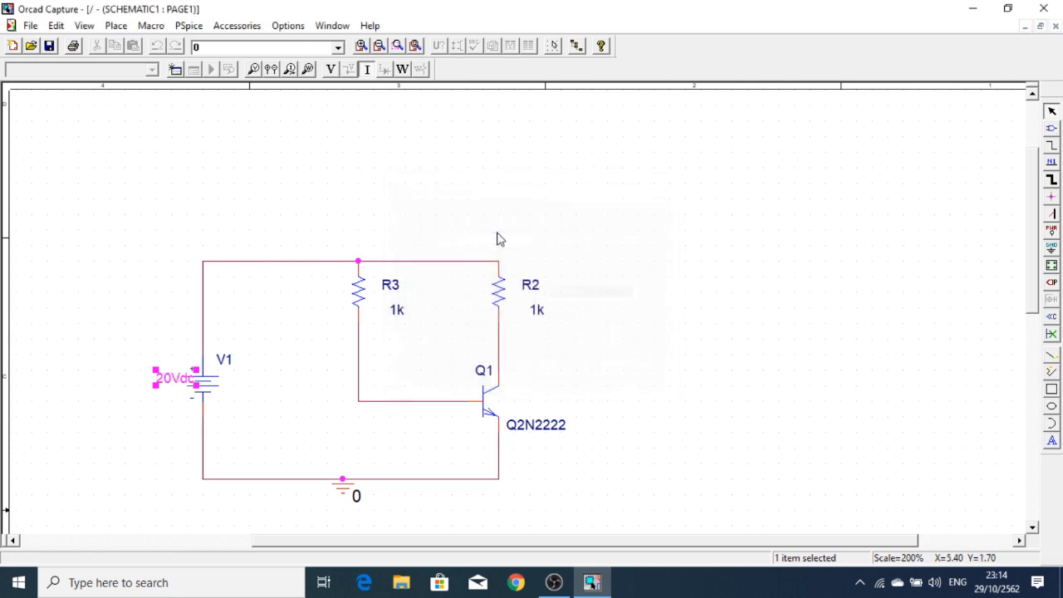
pyautogui.click(313, 407)
pyautogui.moveTo(311, 401); pyautogui.dragTo(400, 305)
pyautogui.moveTo(398, 311); pyautogui.dragTo(396, 306)
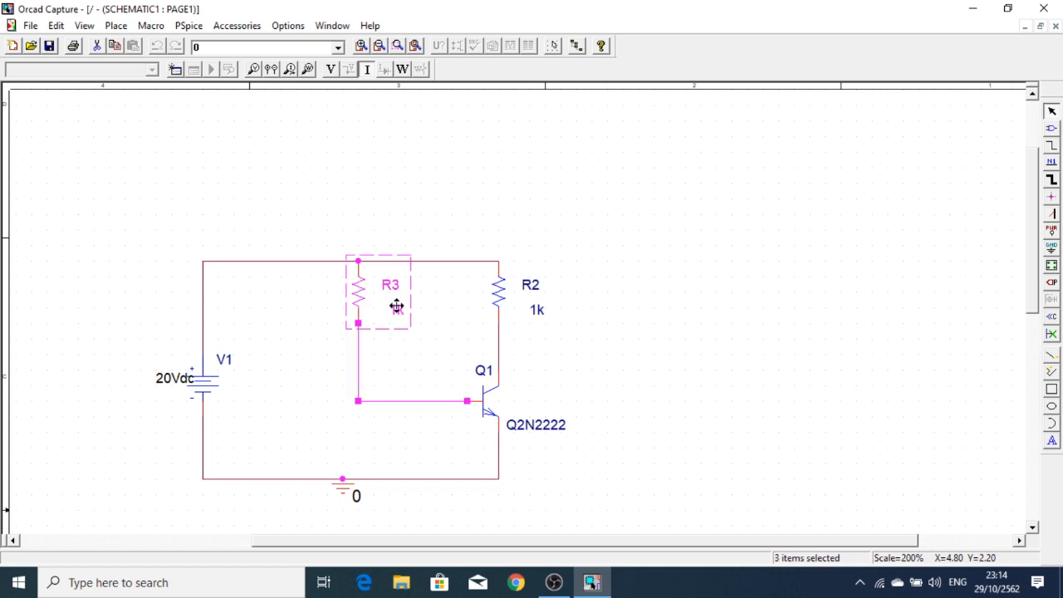
pyautogui.click(456, 349)
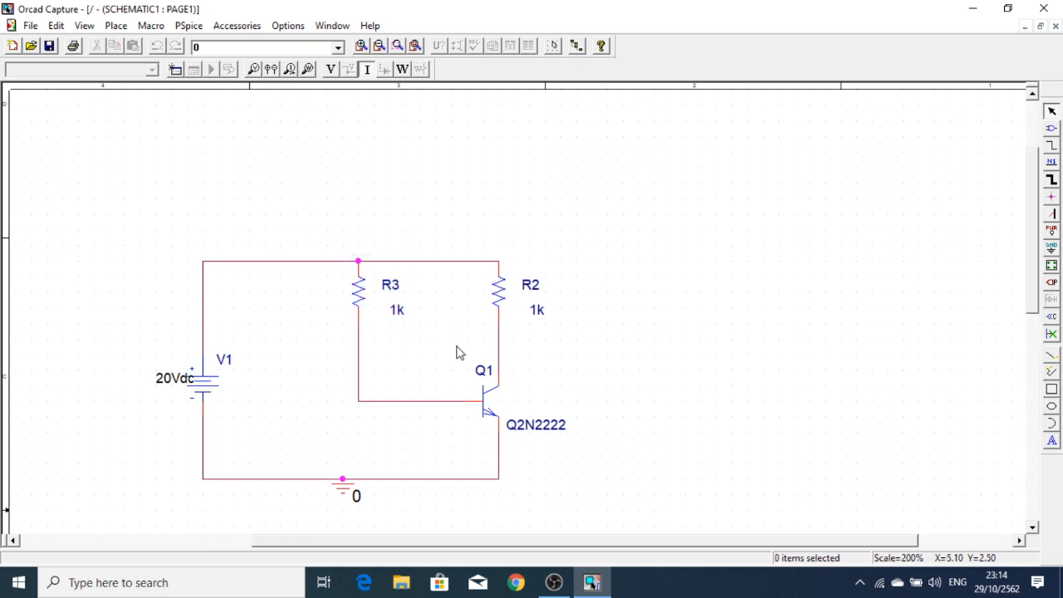
# - Set the resistance of base resistor R3 to 47k
pyautogui.doubleClick(398, 310)
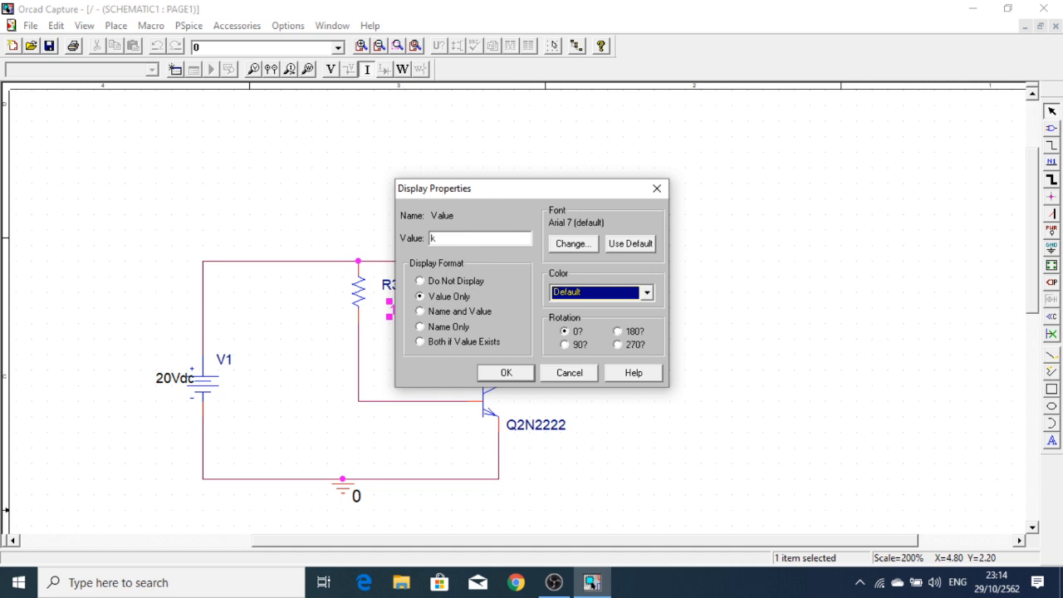
pyautogui.press('Return')
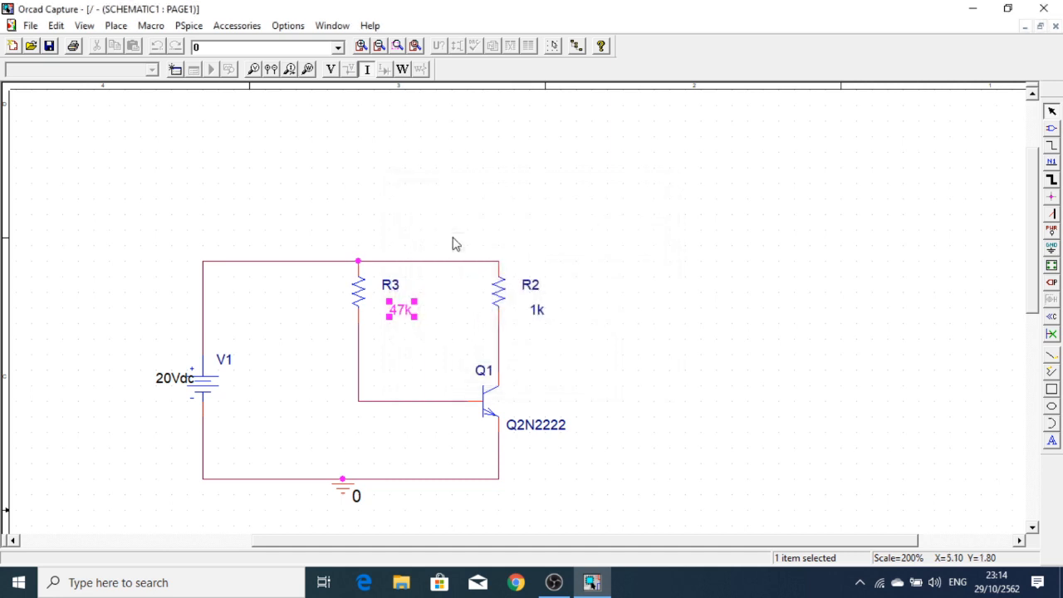
pyautogui.click(621, 288)
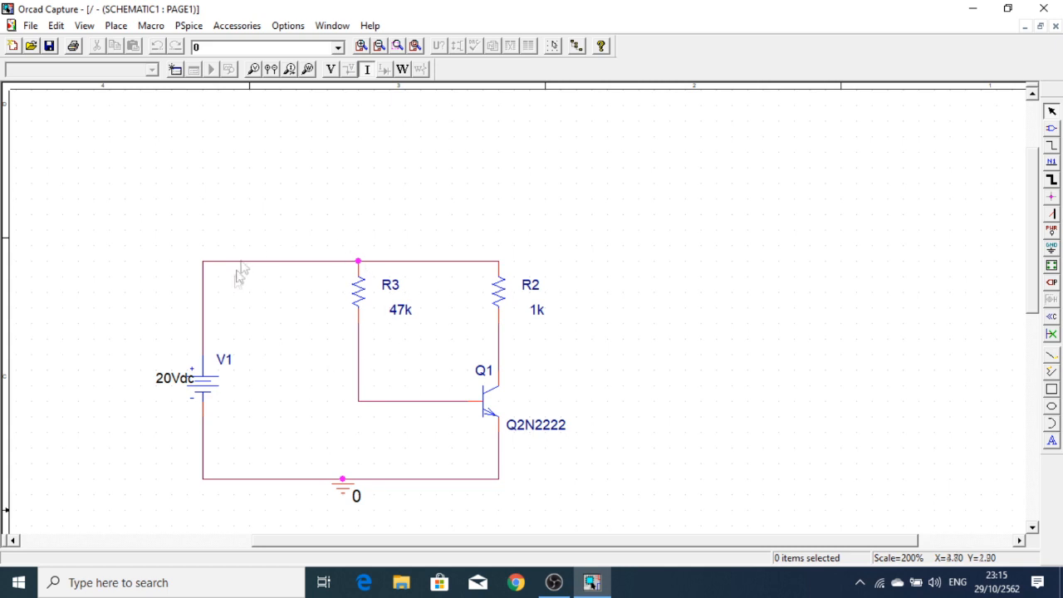
# - Create a simulation profile named lab1 and set its analysis type to Bias Point
pyautogui.click(176, 70)
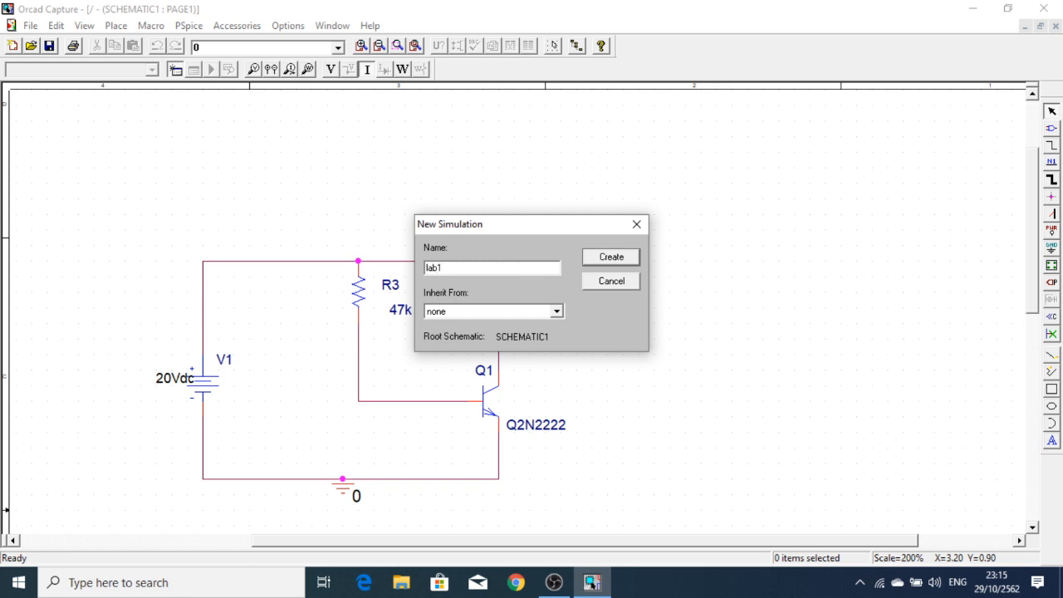
pyautogui.click(625, 258)
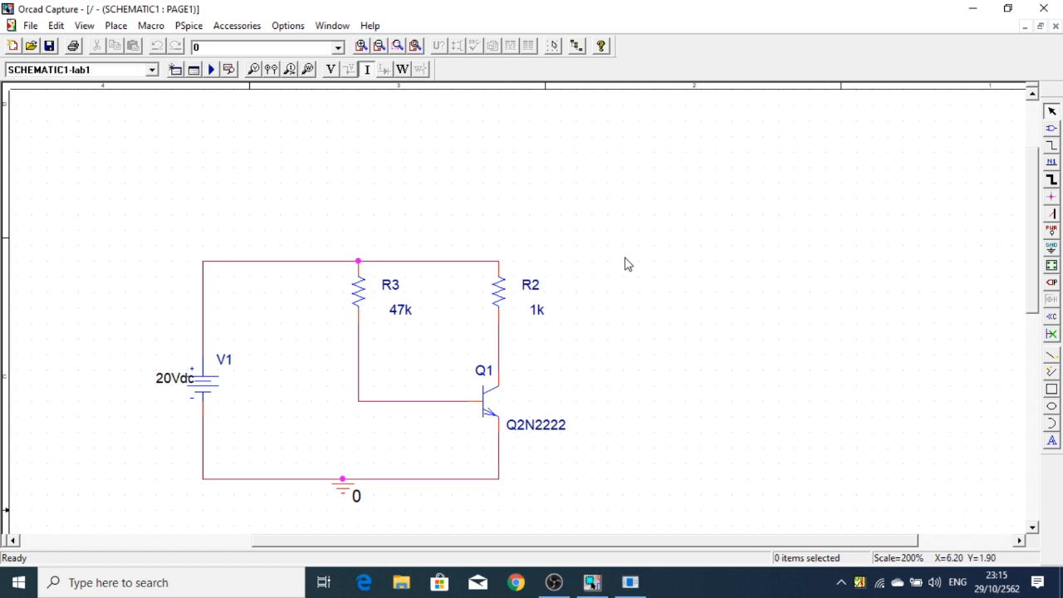
pyautogui.click(630, 585)
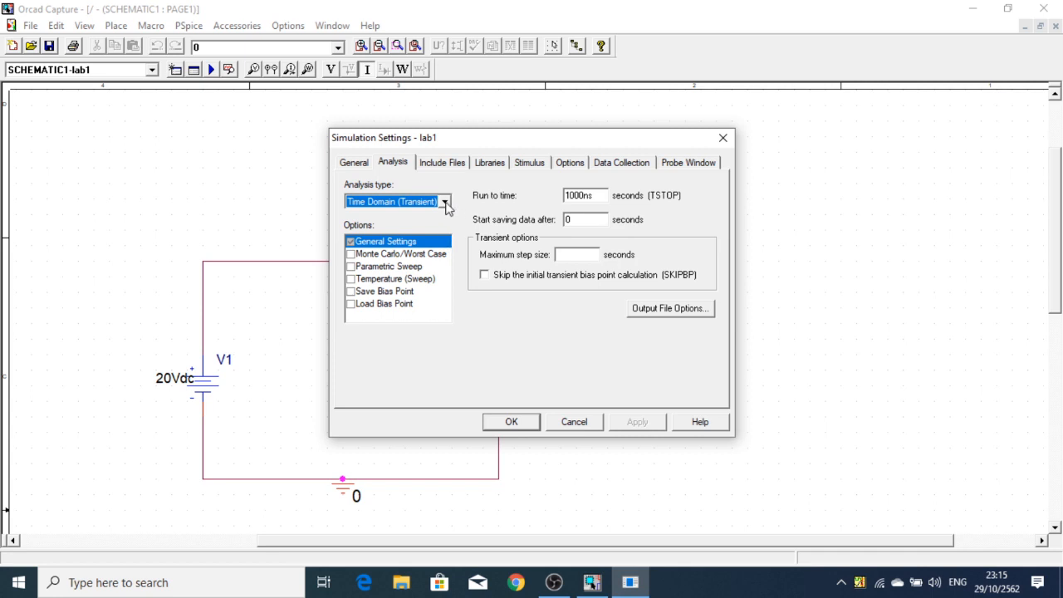
pyautogui.click(445, 202)
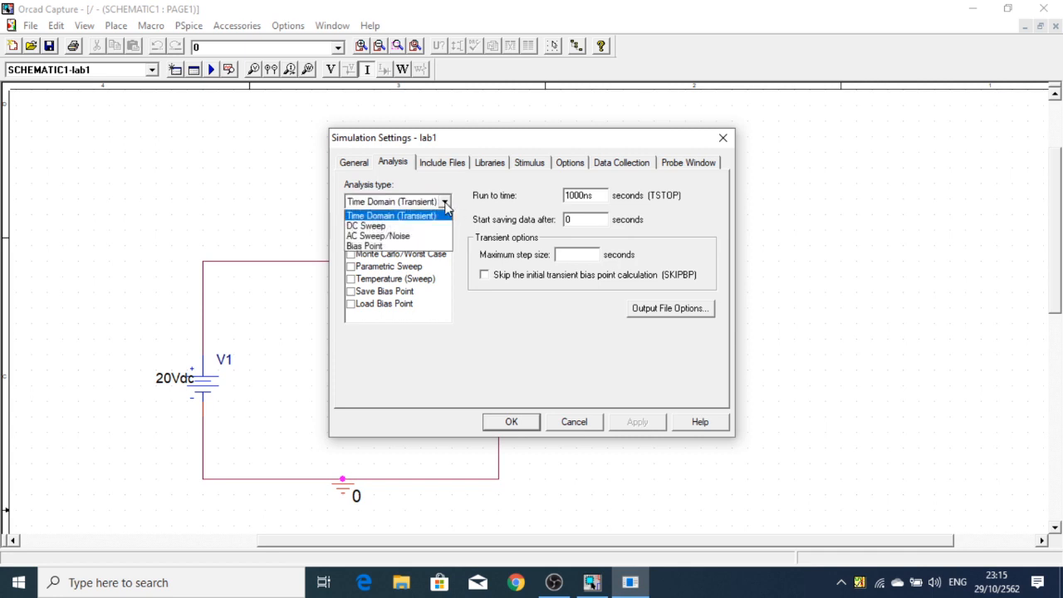
pyautogui.click(431, 247)
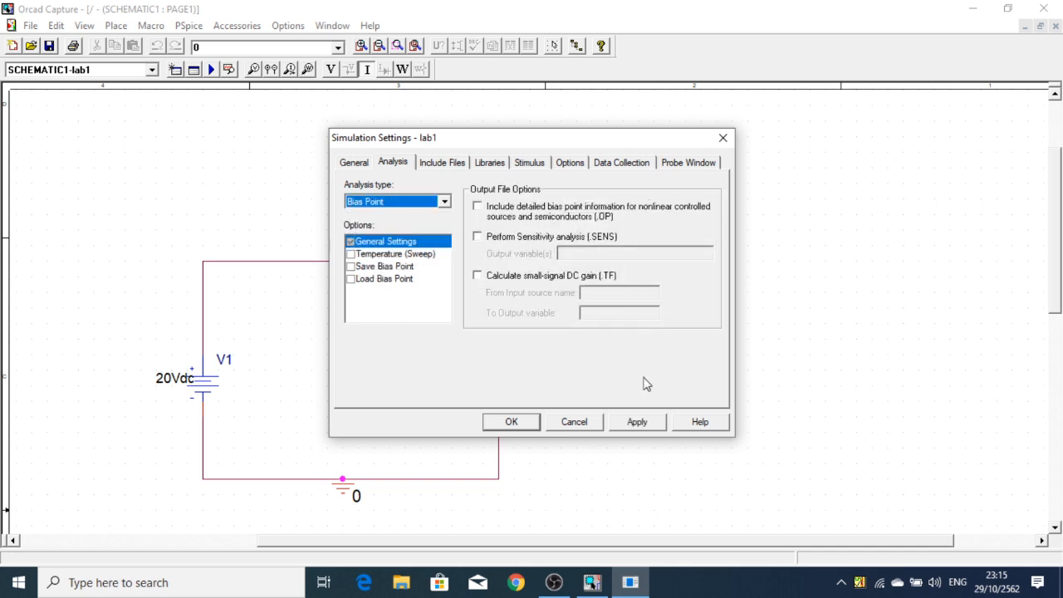
pyautogui.click(637, 421)
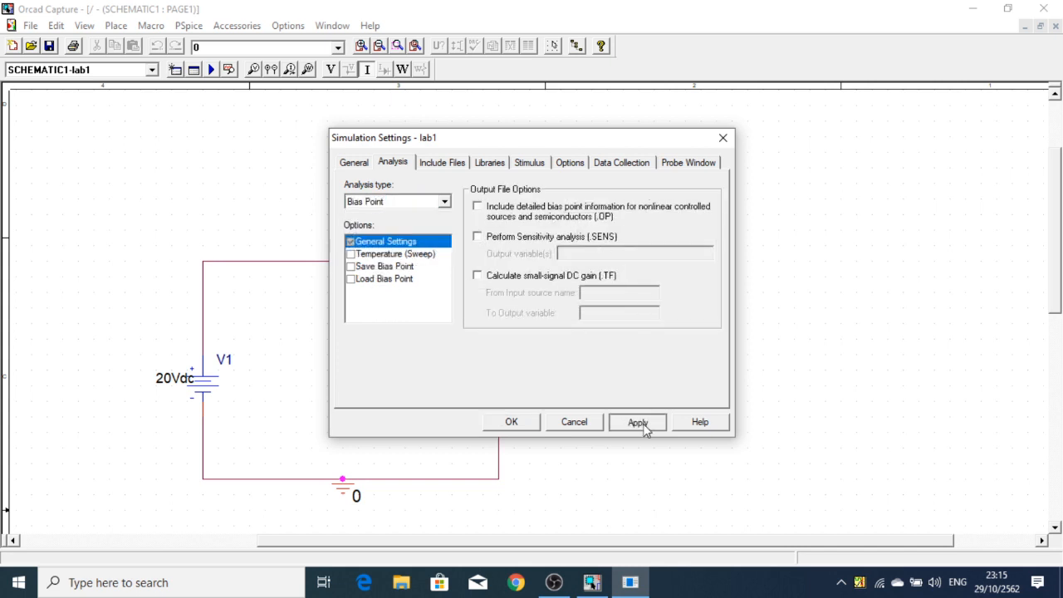
pyautogui.click(513, 425)
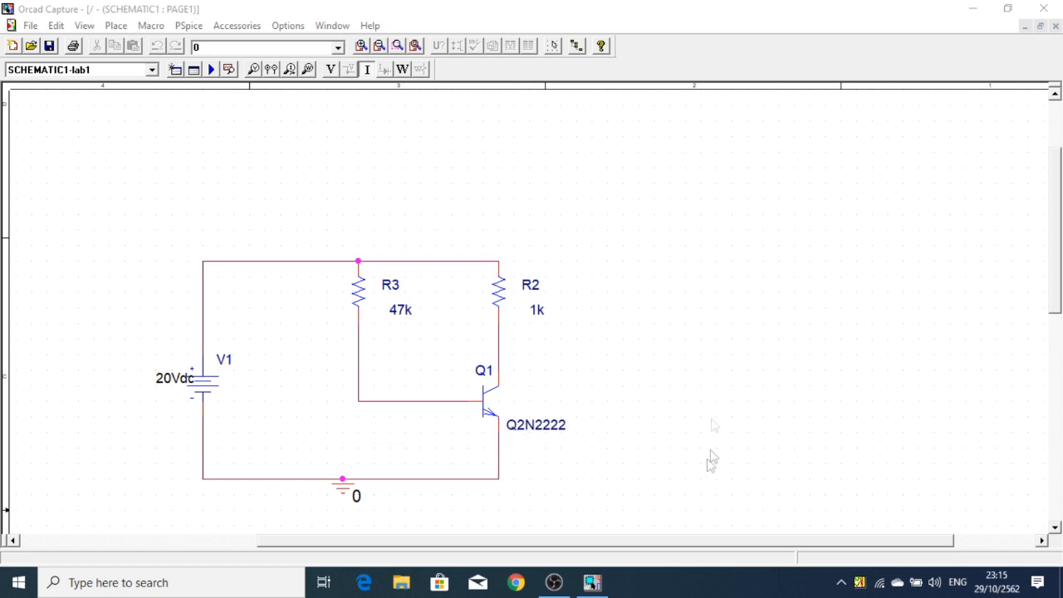
# - Run the lab1 simulation and show the bias voltages and power values on the schematic
pyautogui.click(214, 71)
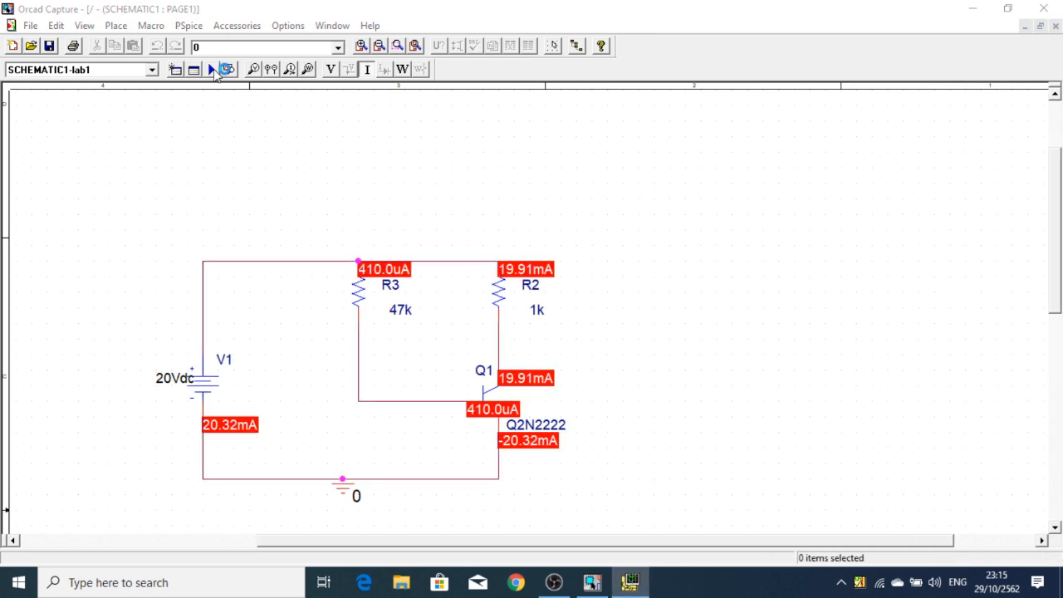
pyautogui.click(332, 69)
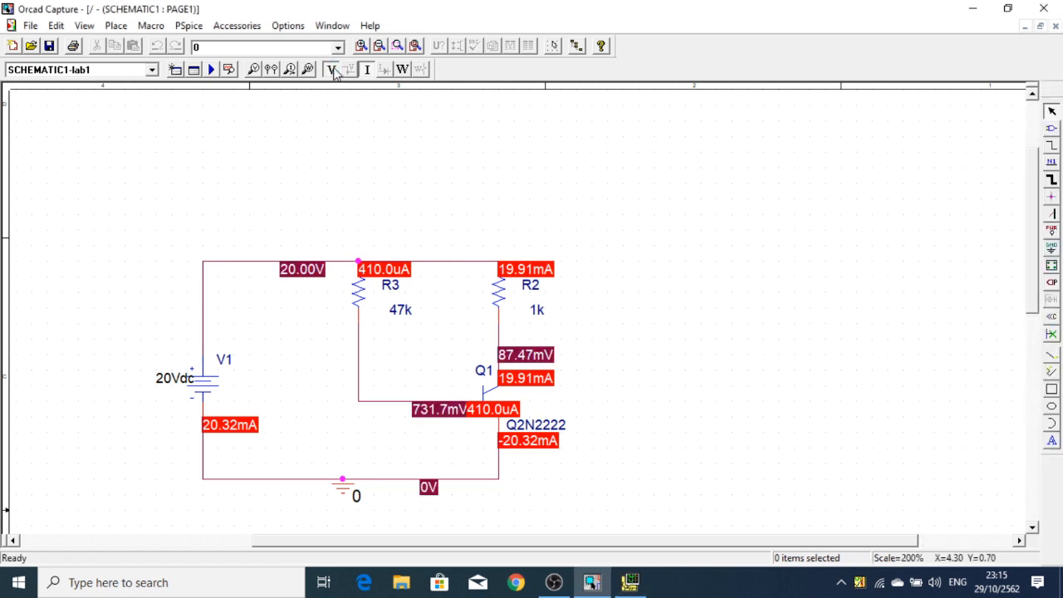
pyautogui.click(403, 69)
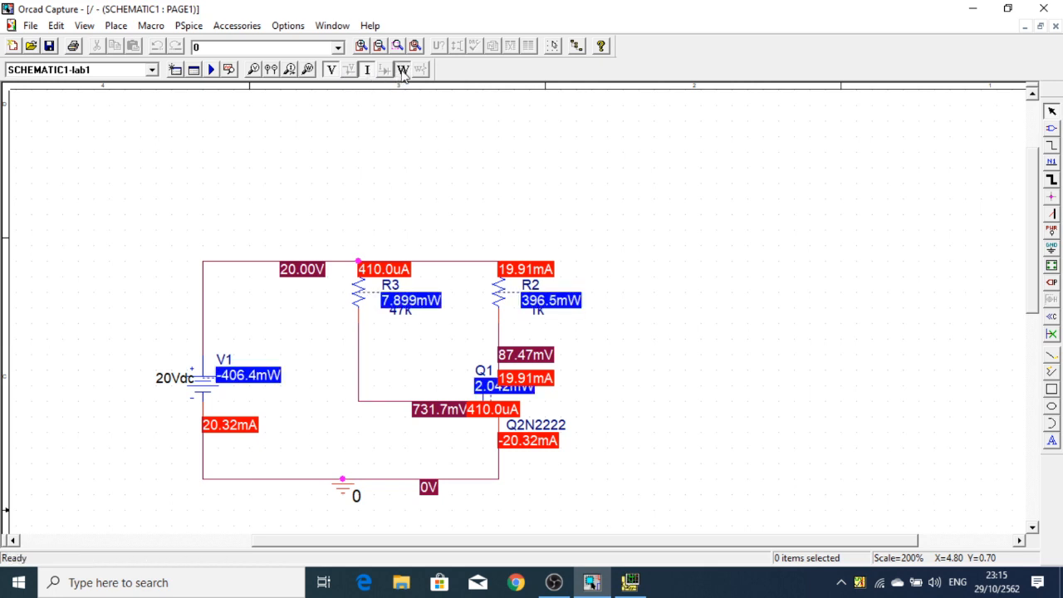
# - Move R2's current label and the transistor's power label clear of the components, and hide the power values
pyautogui.click(540, 276)
pyautogui.moveTo(540, 273); pyautogui.dragTo(602, 224)
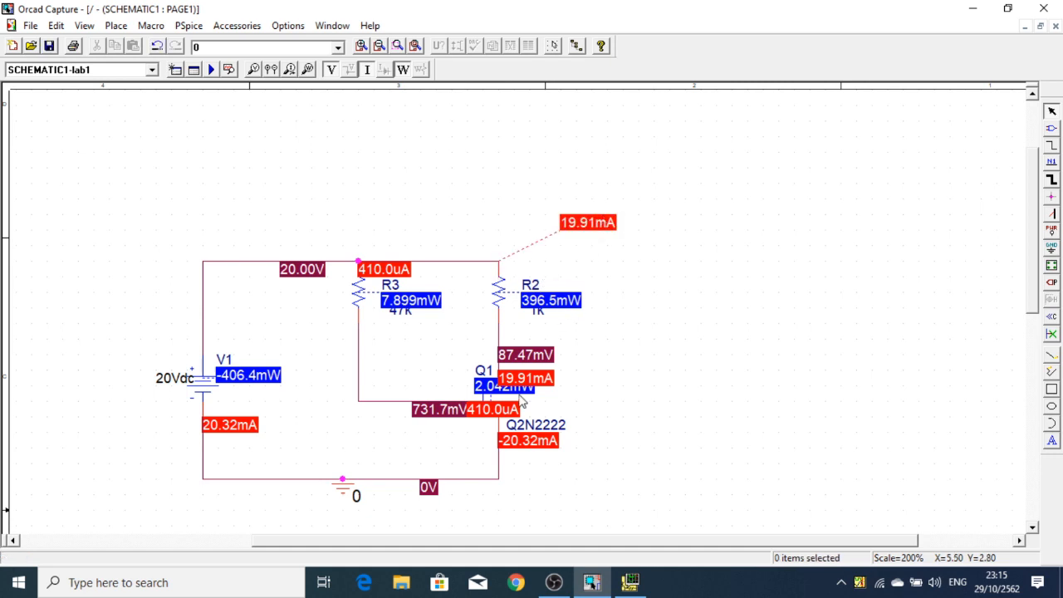
pyautogui.click(531, 394)
pyautogui.moveTo(531, 394); pyautogui.dragTo(647, 415)
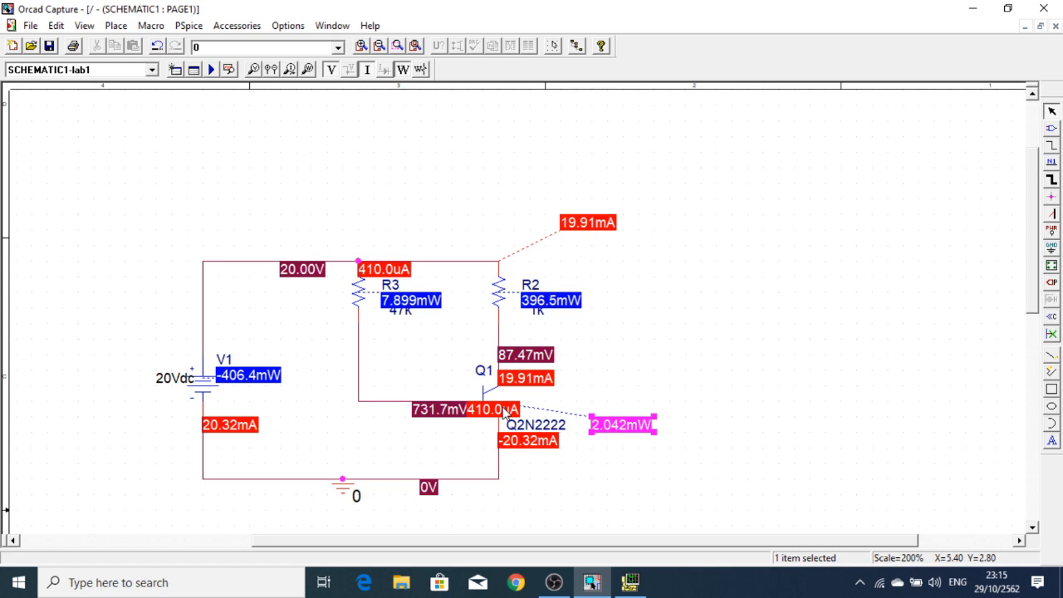
pyautogui.click(402, 70)
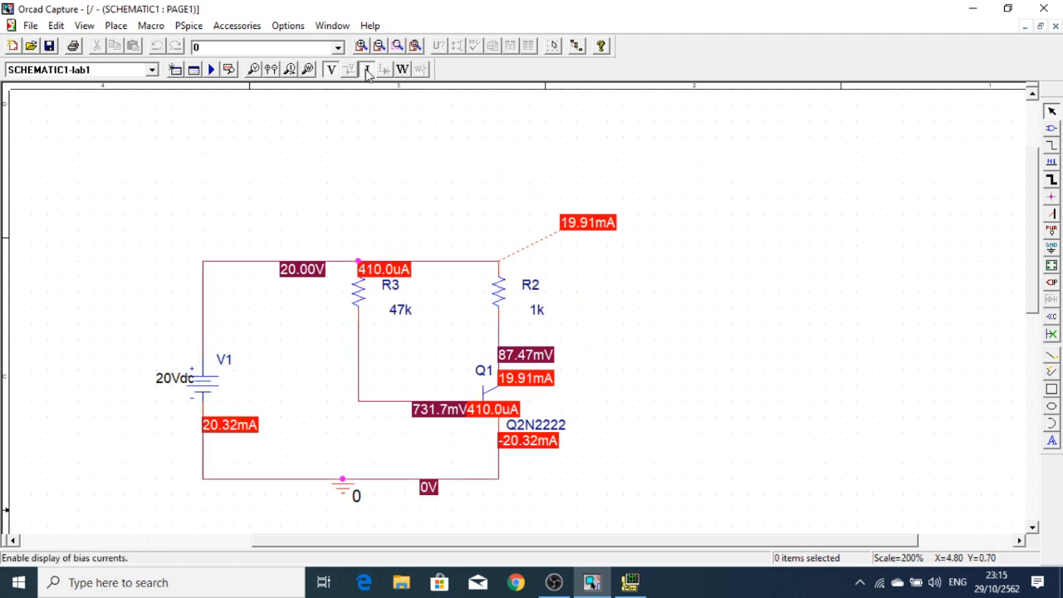
# - Hide the bias currents and voltages on the schematic, and open transistor Q1's PSpice model in a maximized Model Editor
pyautogui.click(366, 70)
pyautogui.click(330, 70)
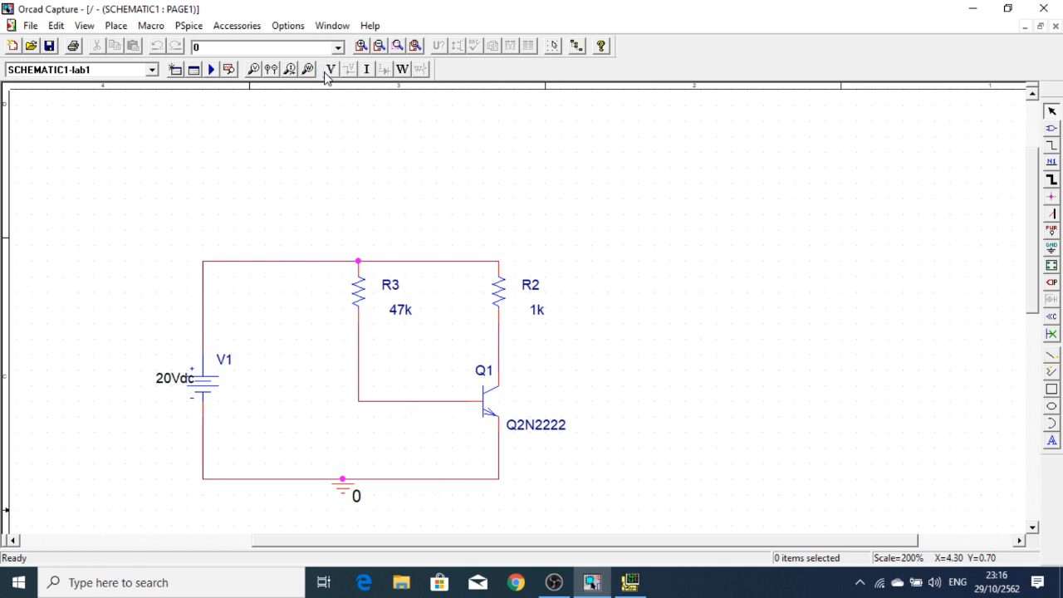
pyautogui.click(486, 397)
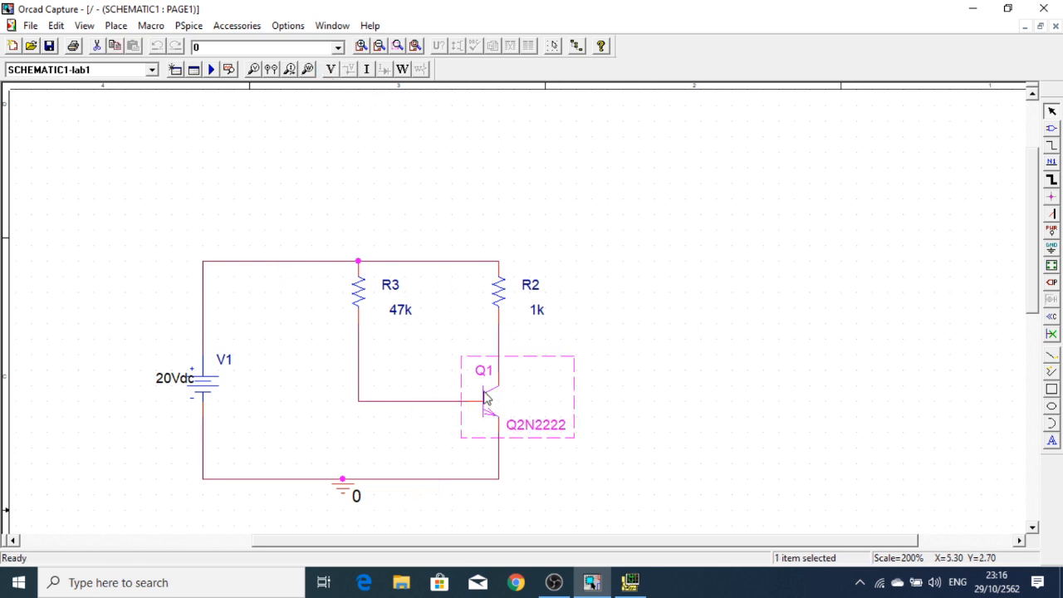
pyautogui.rightClick(486, 397)
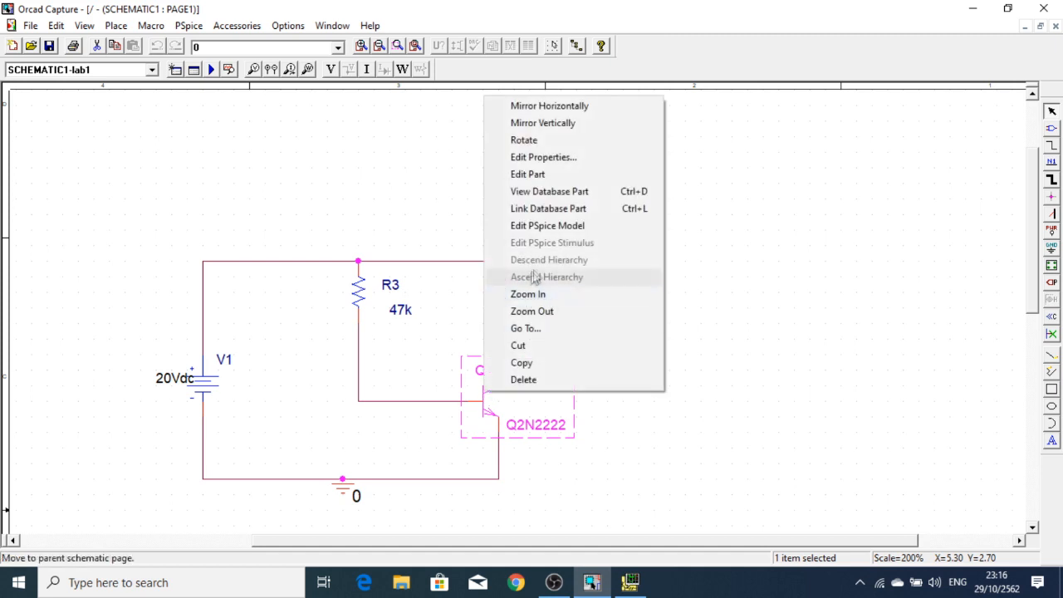
pyautogui.click(556, 232)
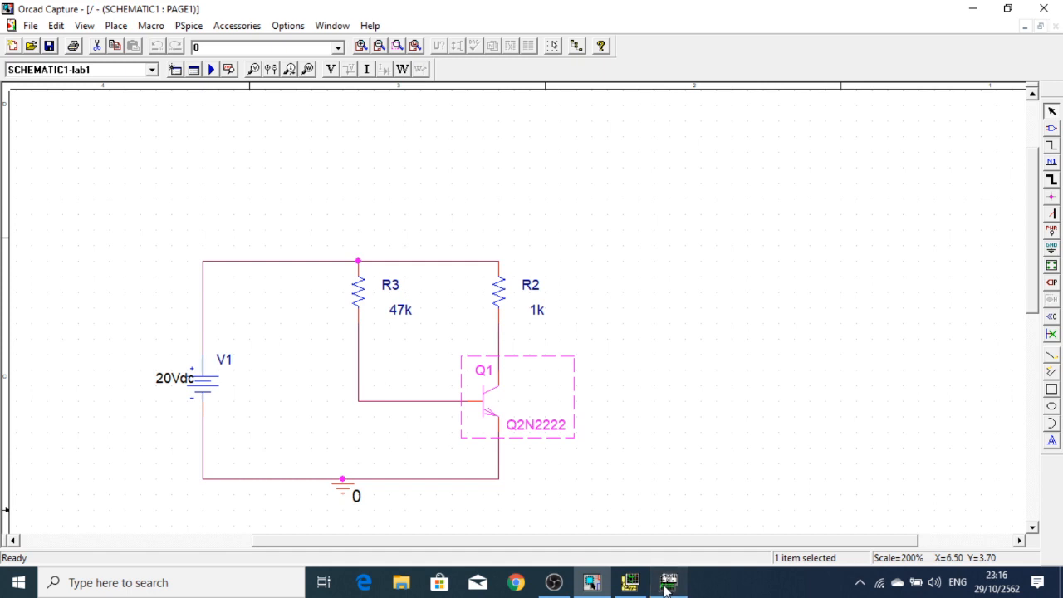
pyautogui.click(667, 583)
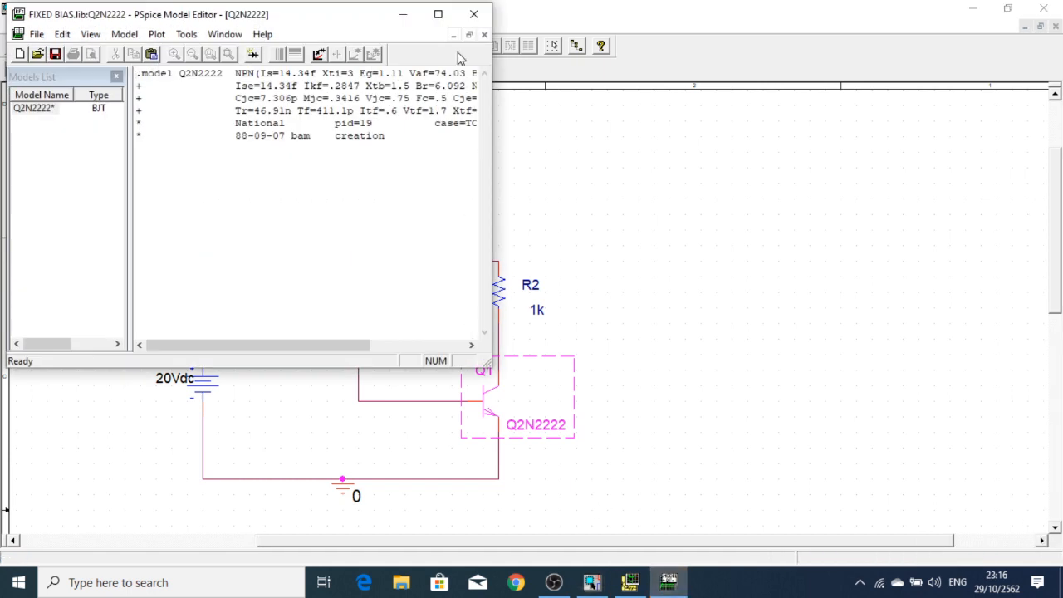
pyautogui.click(437, 15)
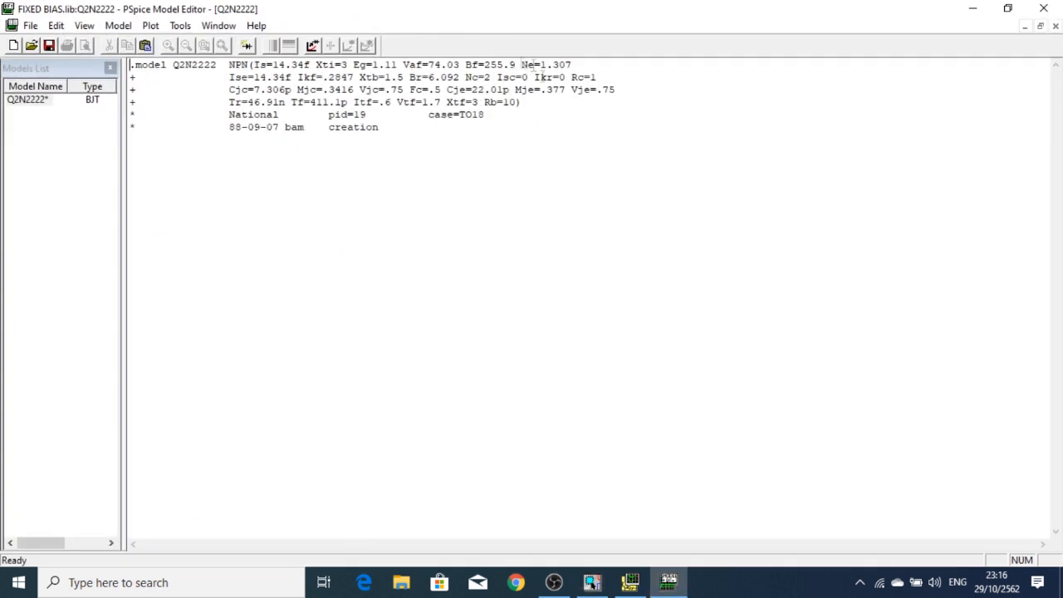
# - Set the Bf parameter in the Q2N2222 model definition to 100
pyautogui.moveTo(516, 64); pyautogui.dragTo(465, 64)
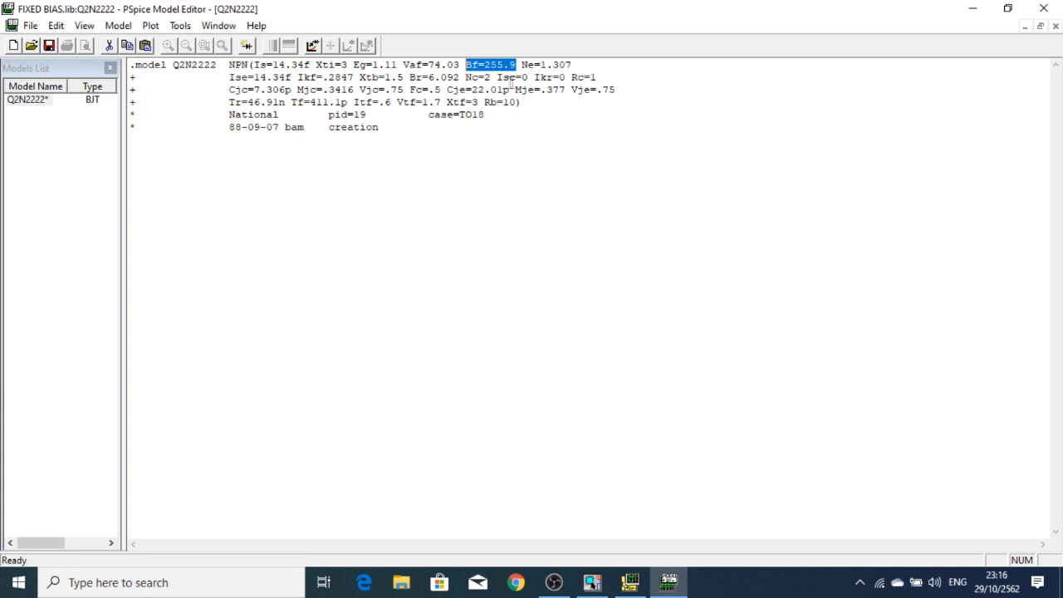
pyautogui.click(626, 162)
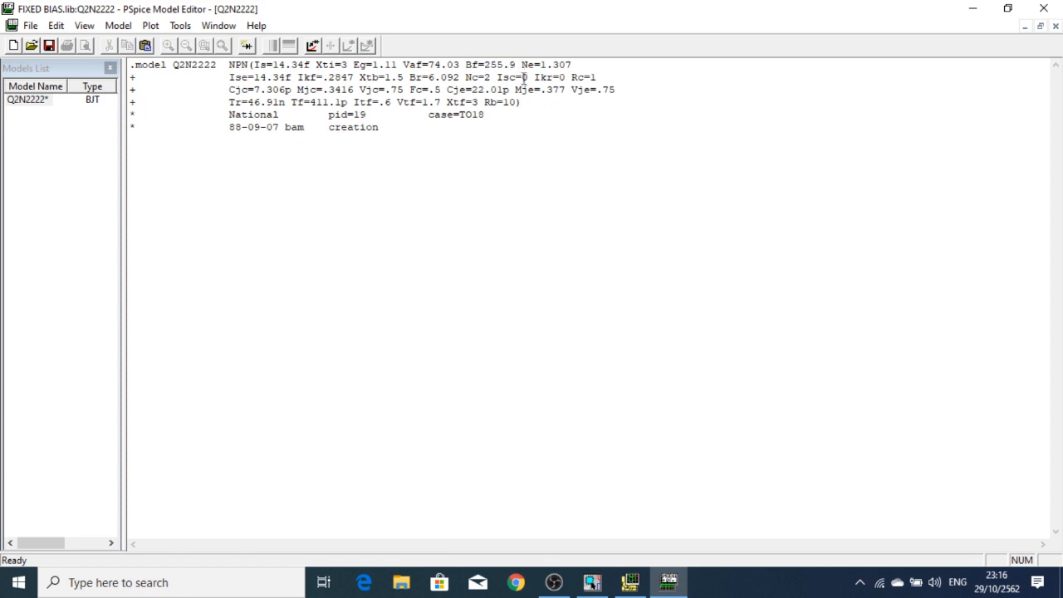
pyautogui.moveTo(515, 64); pyautogui.dragTo(491, 64)
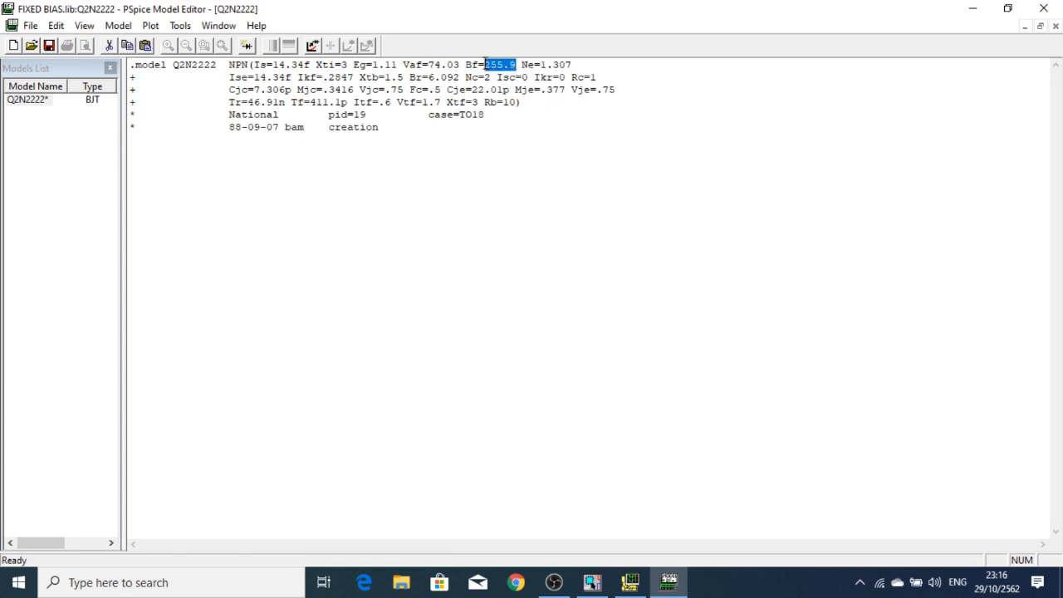
pyautogui.press('BackSpace')
pyautogui.write('100')
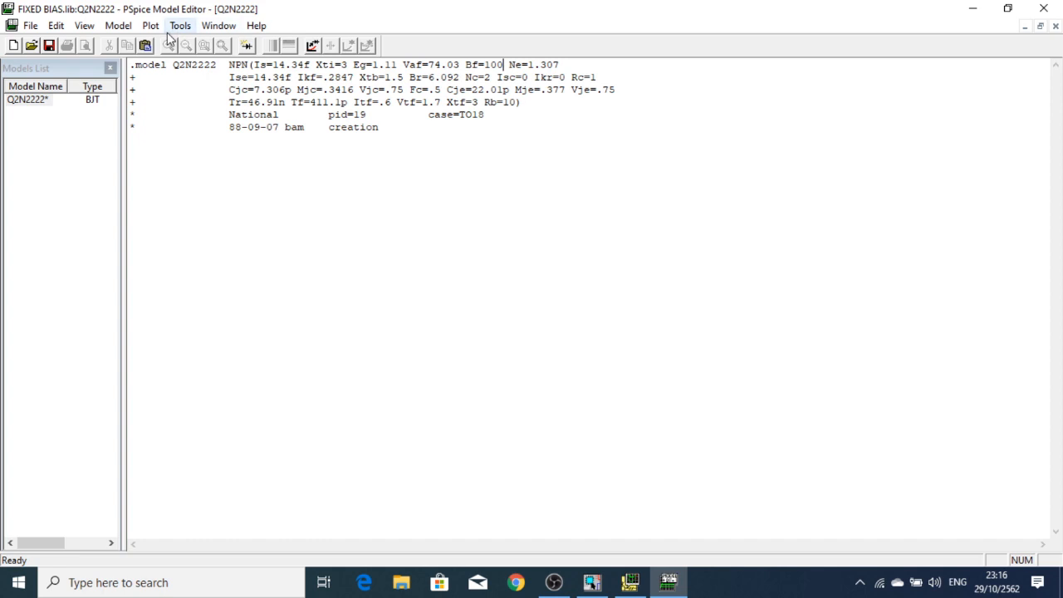
pyautogui.click(32, 45)
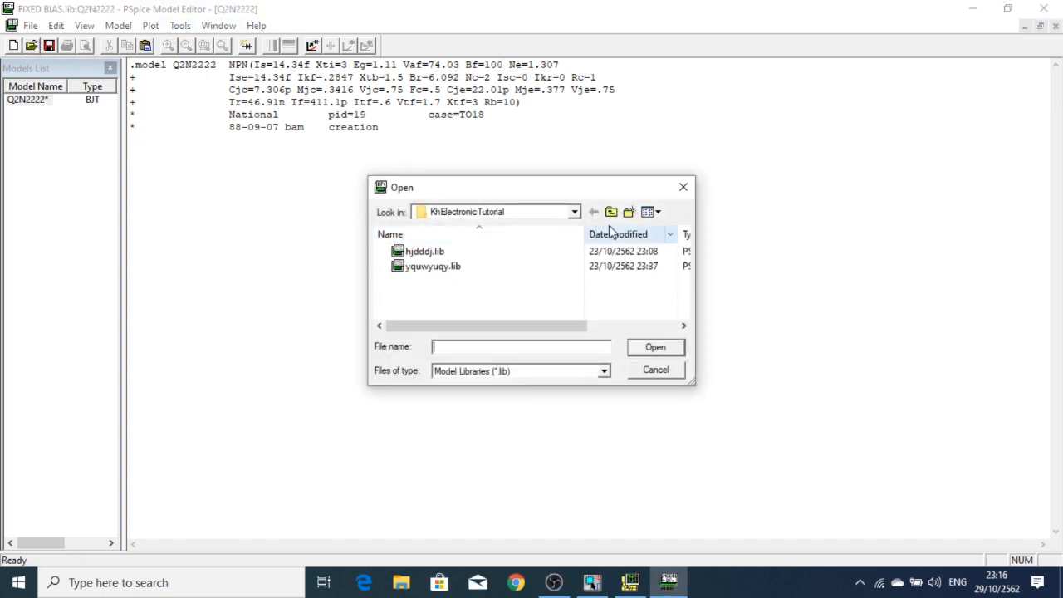
pyautogui.click(683, 189)
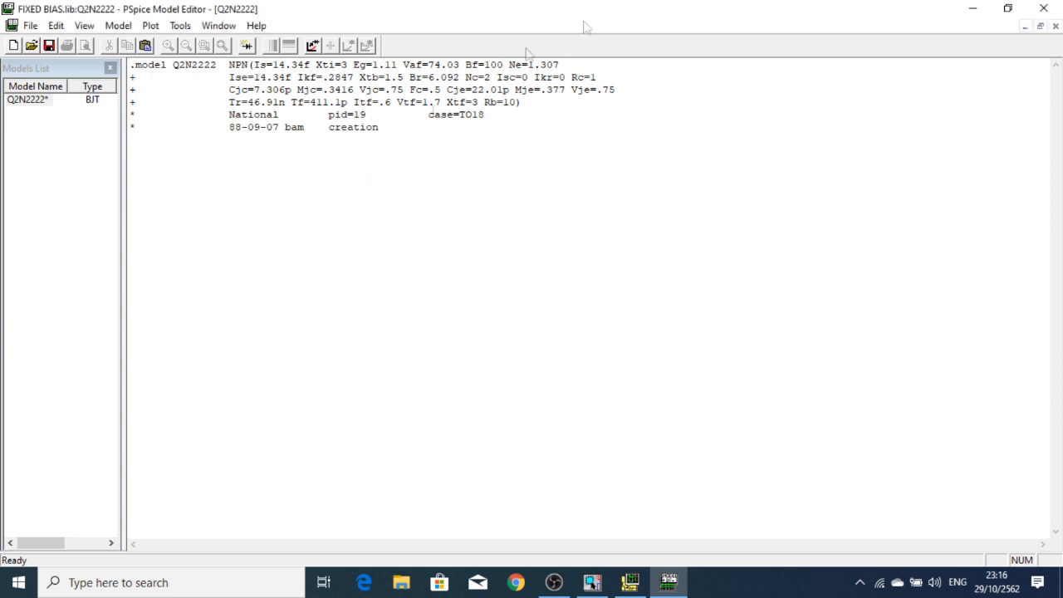
pyautogui.click(1044, 8)
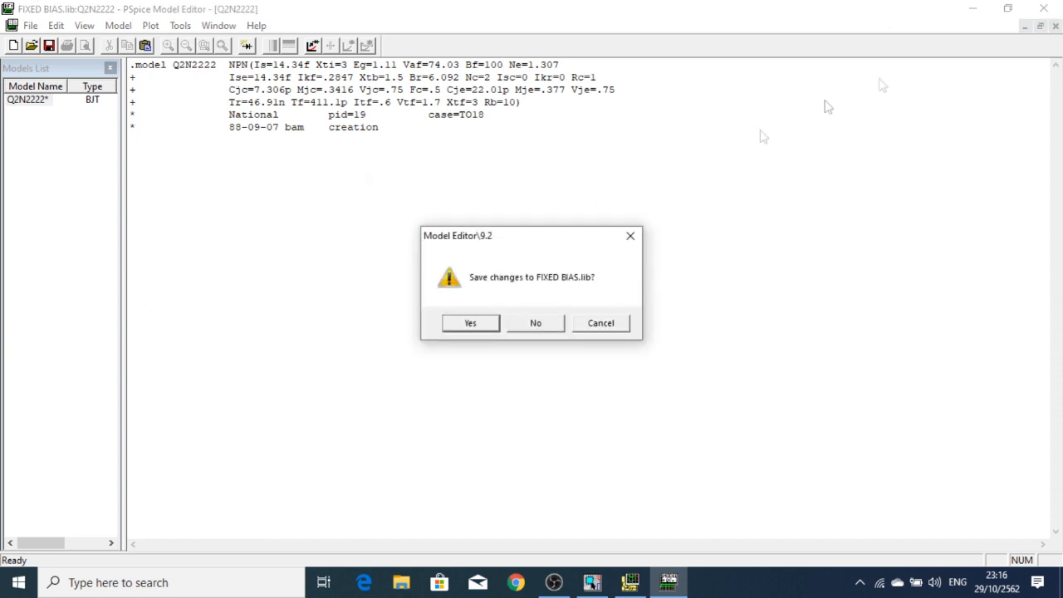
pyautogui.click(467, 323)
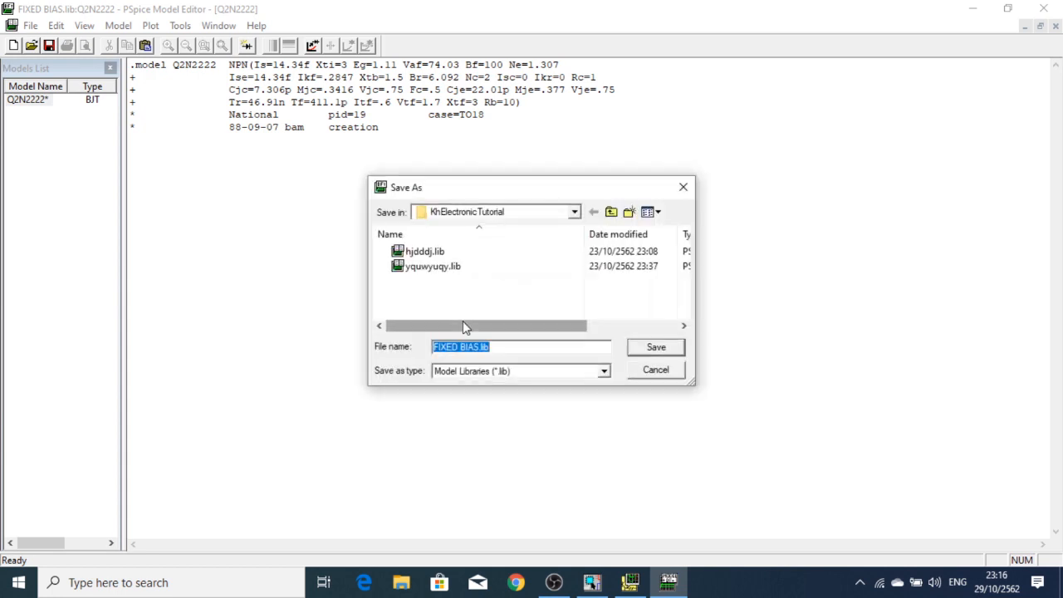
pyautogui.click(682, 186)
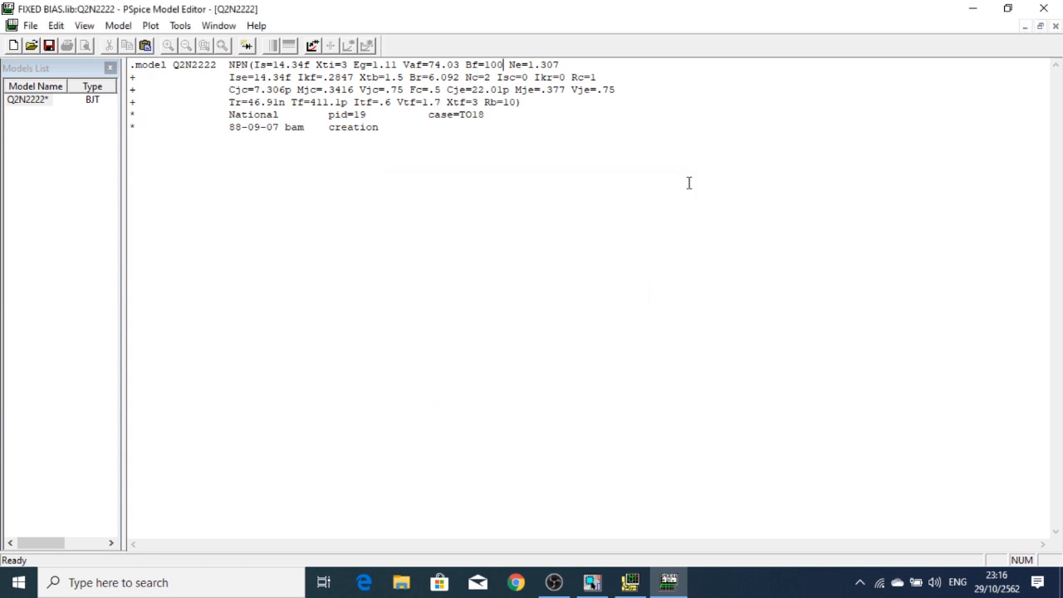
# - Save the edited Q2N2222 model to FIXED BIAS.lib and switch back to the schematic in OrCAD Capture
pyautogui.click(30, 25)
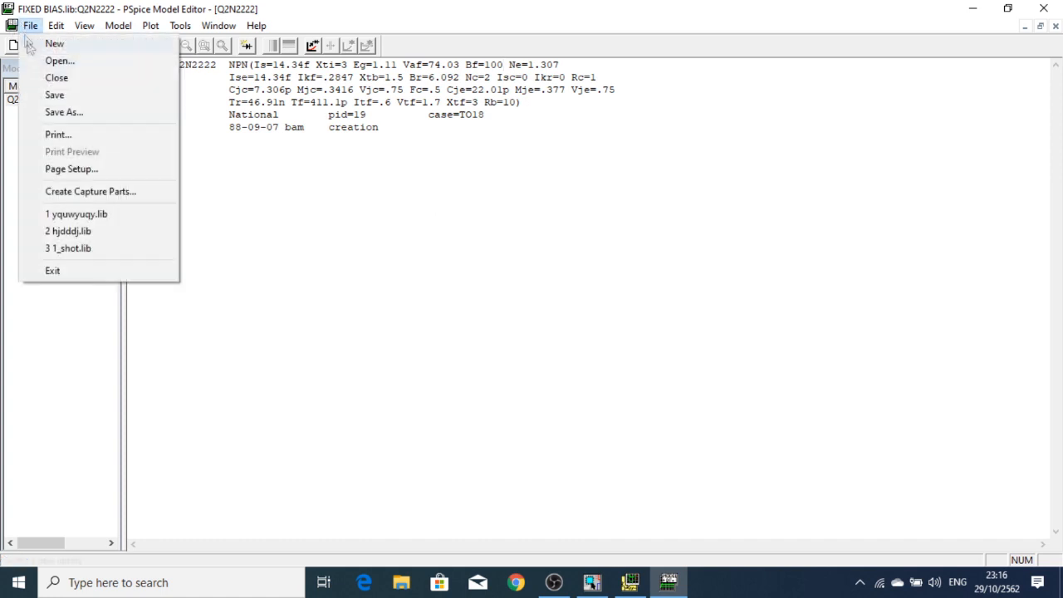
pyautogui.click(45, 97)
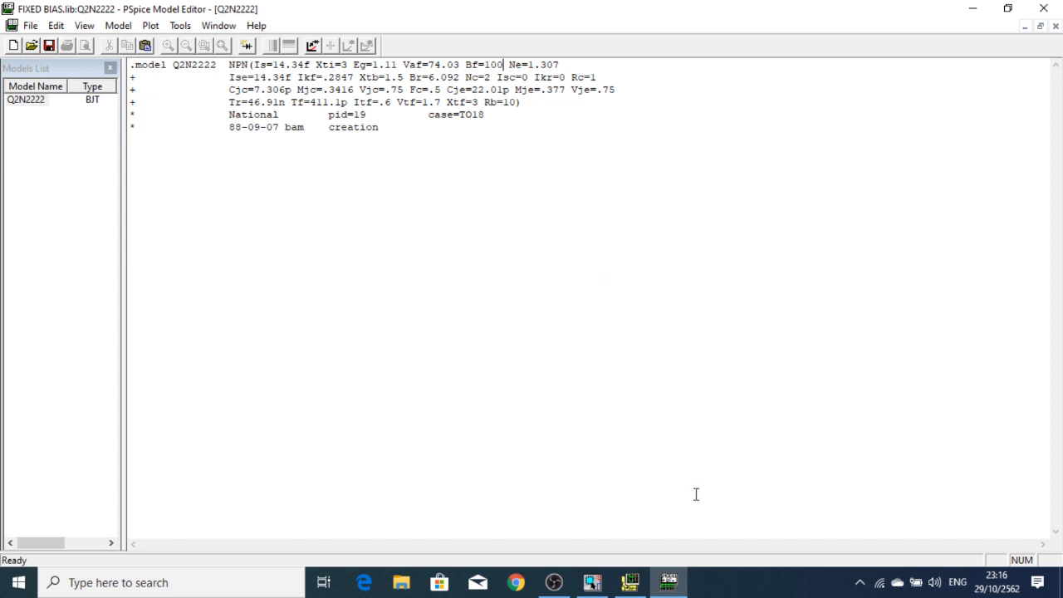
pyautogui.click(599, 586)
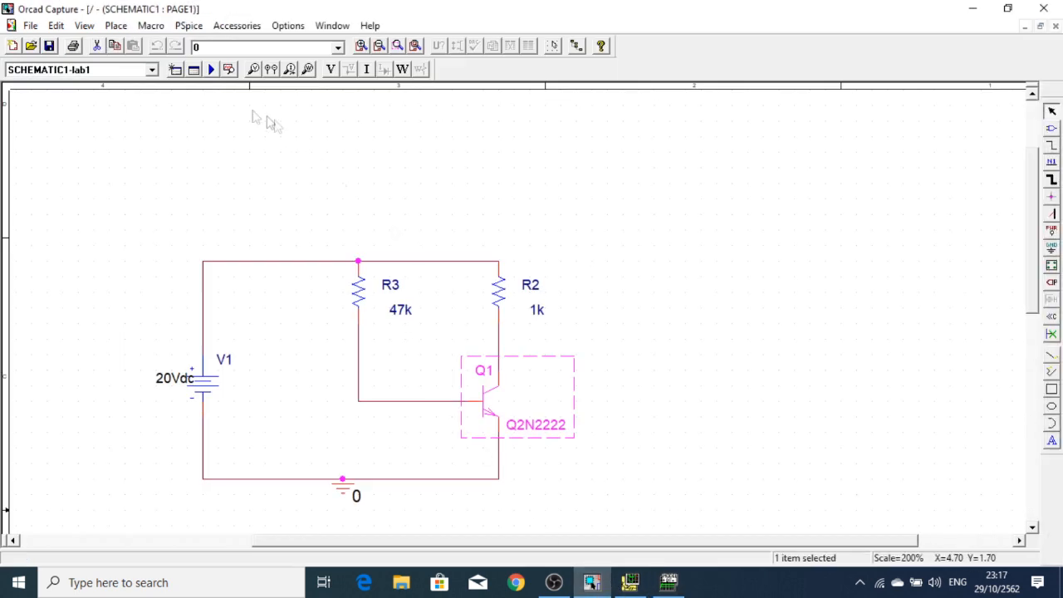
# - Show the bias voltages and currents on the schematic, and rerun the lab1 simulation with the edited transistor model
pyautogui.click(330, 71)
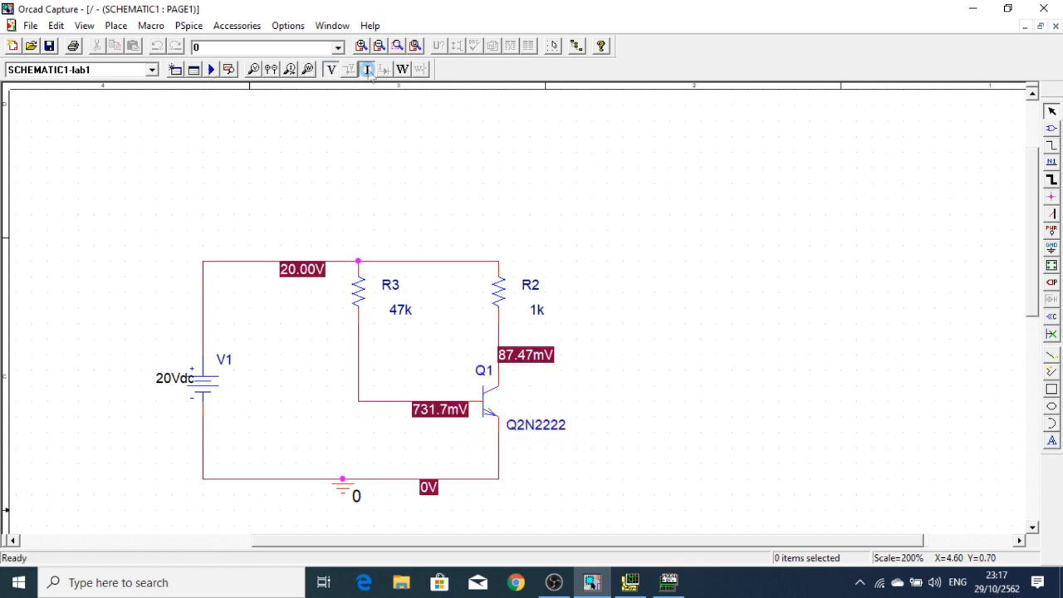
pyautogui.click(367, 70)
pyautogui.click(209, 70)
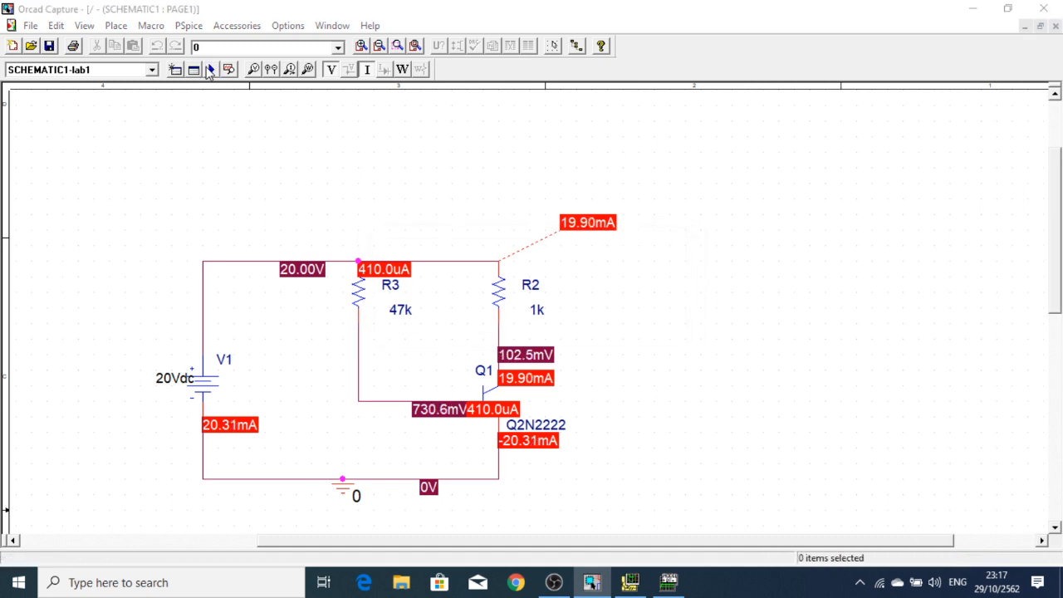
pyautogui.click(211, 70)
# - Switch to the PSpice Model Editor and close it
pyautogui.click(670, 583)
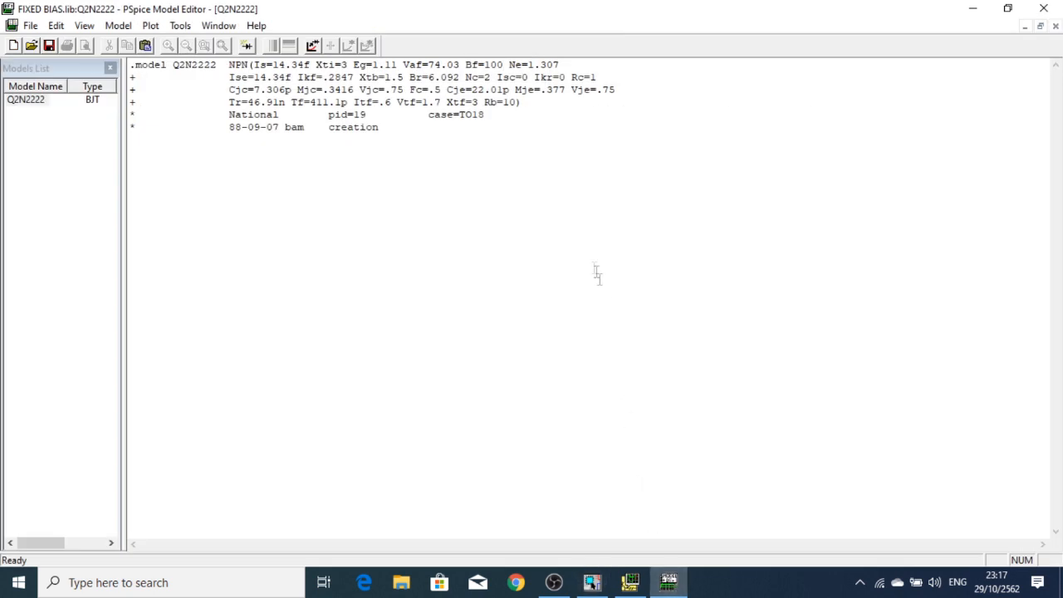
pyautogui.click(1054, 8)
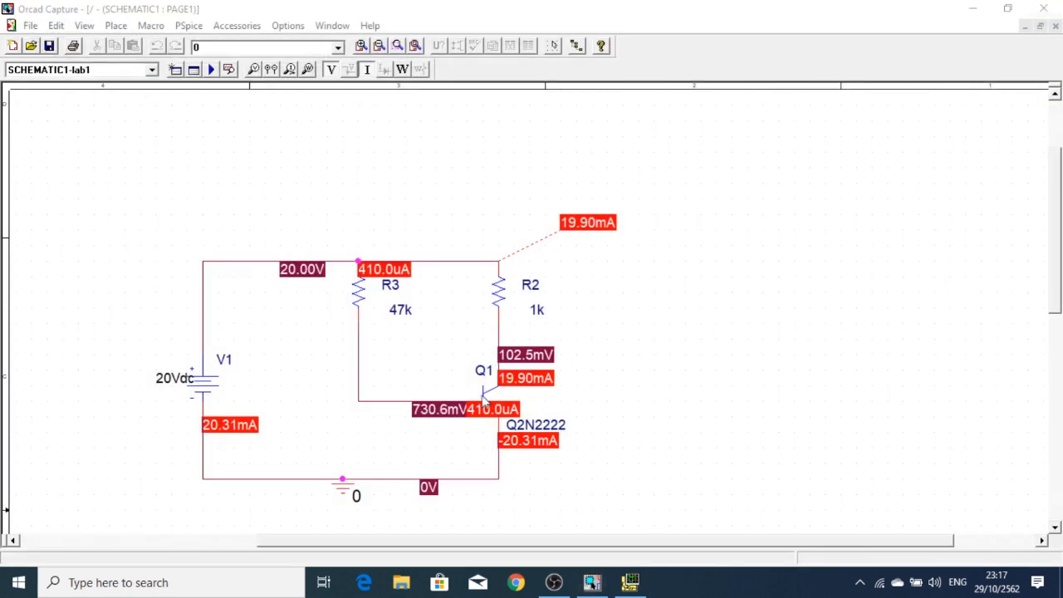
pyautogui.click(487, 396)
pyautogui.rightClick(486, 397)
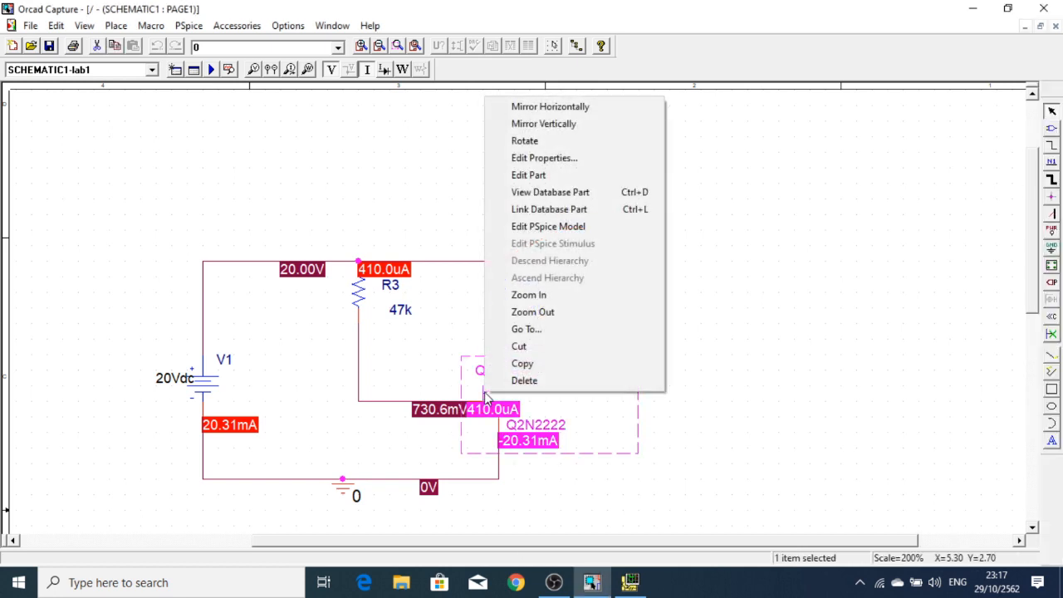
pyautogui.click(896, 506)
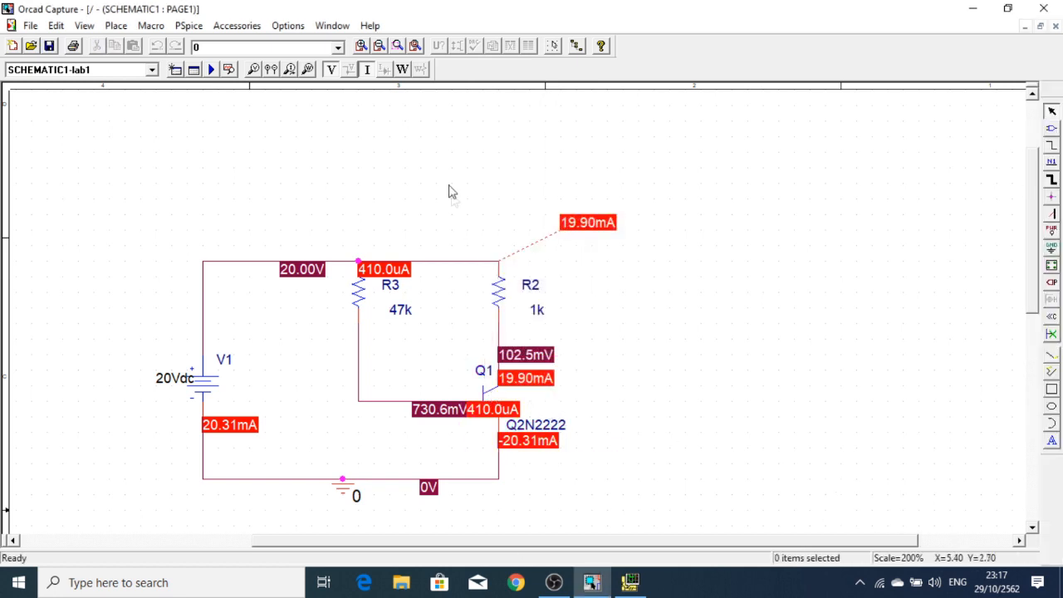
# - Hide only the bias voltages, and reopen transistor Q1's PSpice model in a maximized Model Editor
pyautogui.click(332, 70)
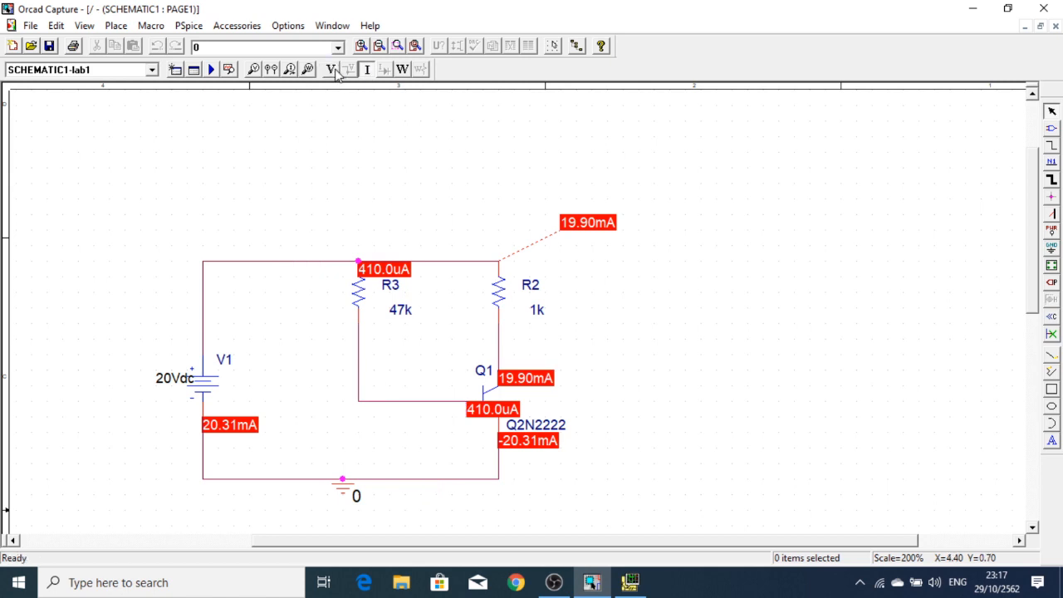
pyautogui.click(490, 392)
pyautogui.rightClick(490, 392)
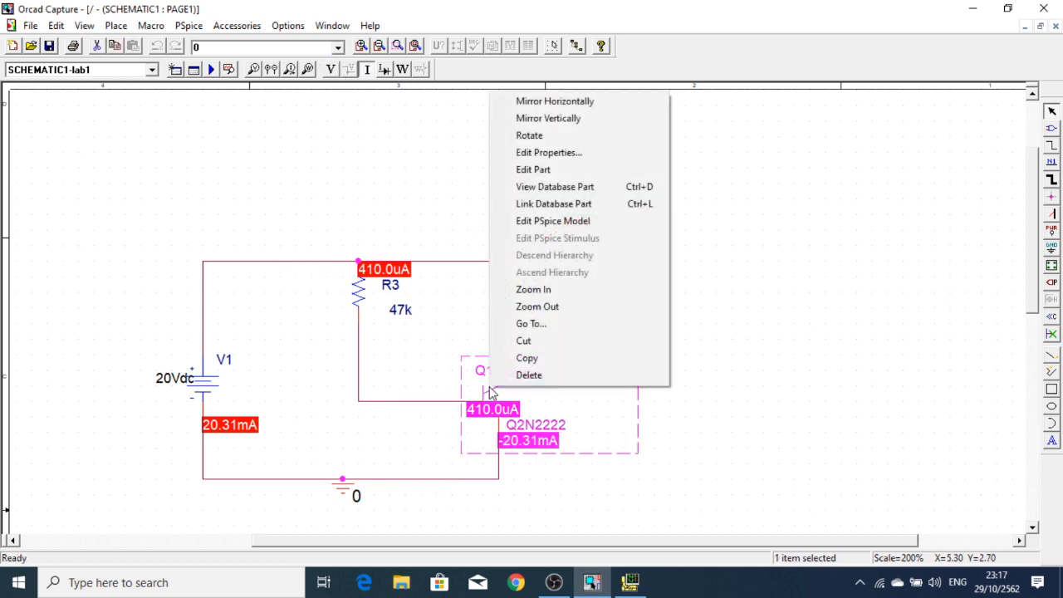
pyautogui.click(552, 221)
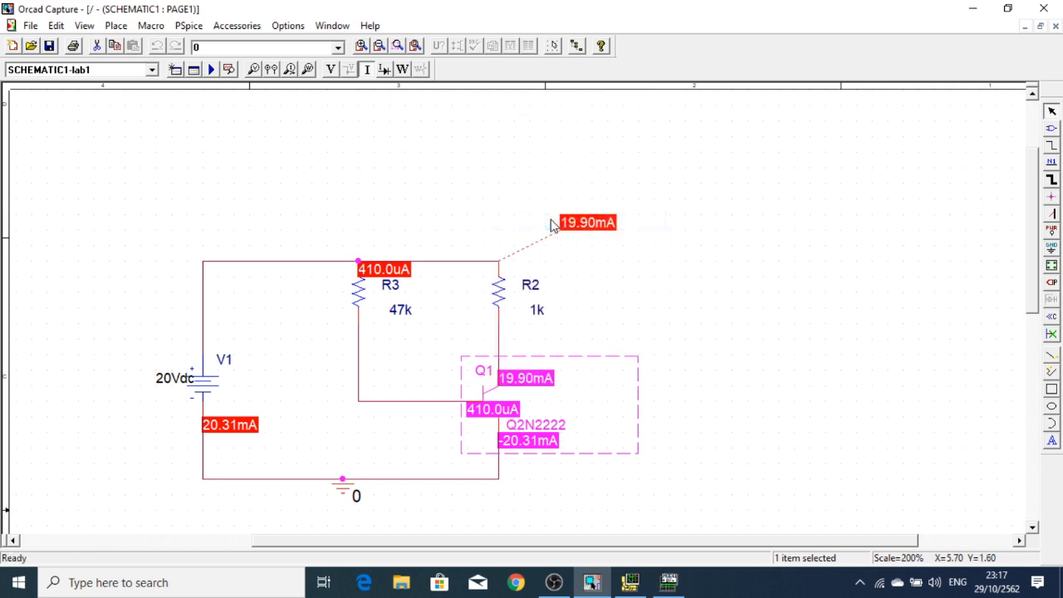
pyautogui.click(669, 583)
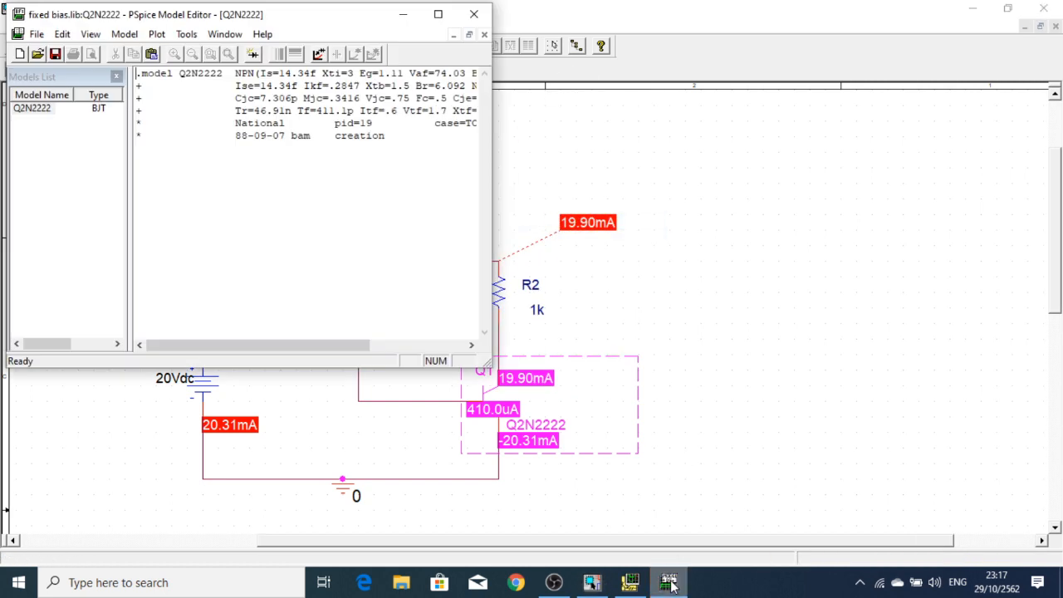
pyautogui.click(440, 15)
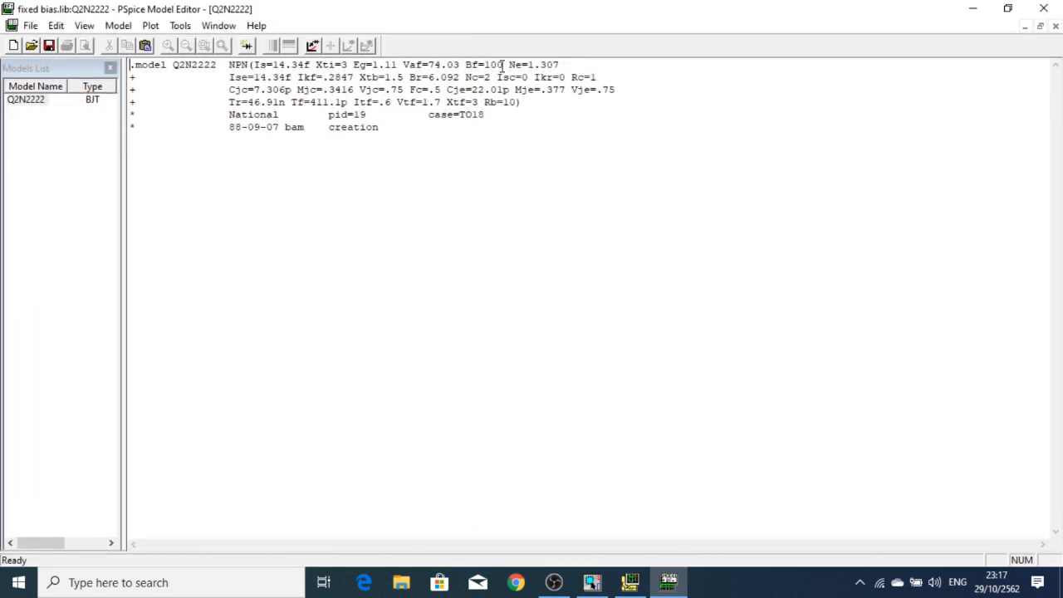
# - Set the Bf parameter in the Q2N2222 model to 75, save the library and close the Model Editor
pyautogui.press('BackSpace')
pyautogui.press('BackSpace')
pyautogui.press('BackSpace')
pyautogui.write('75')
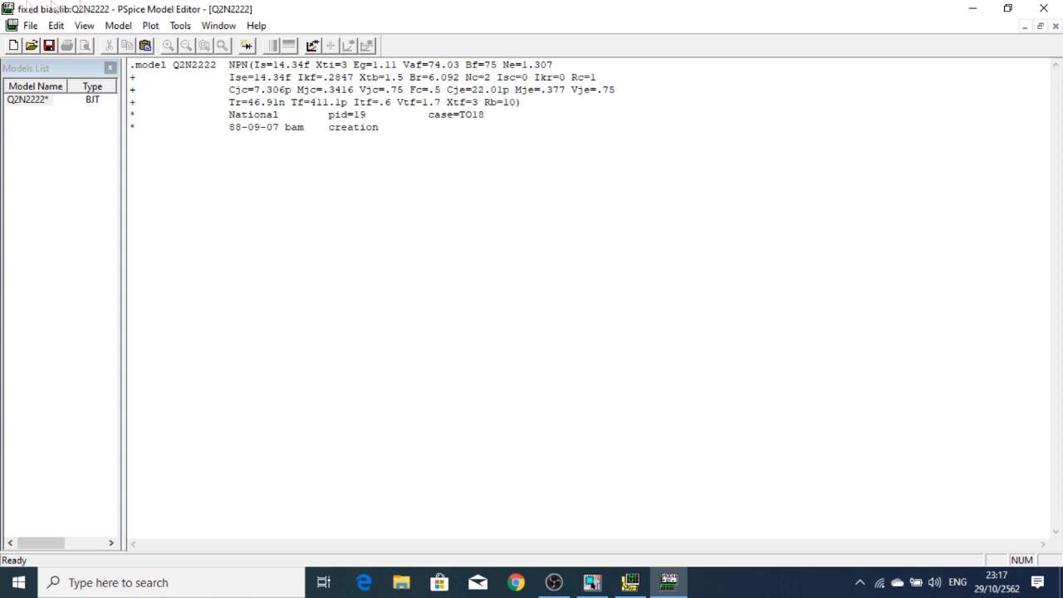
pyautogui.click(48, 46)
pyautogui.click(1036, 9)
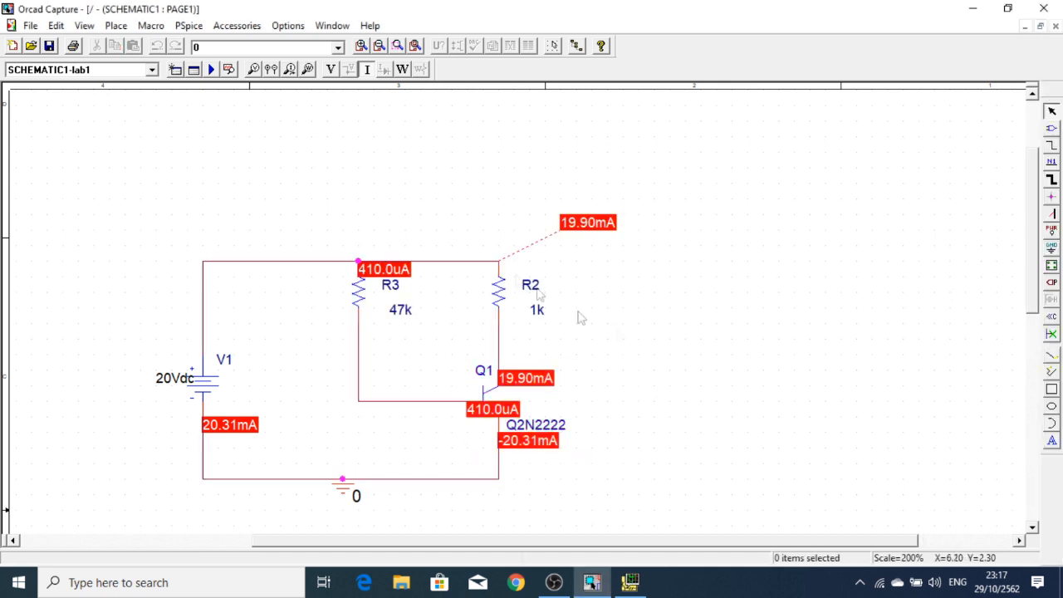
# - Rerun the lab1 bias-point simulation with the Bf value of 75 to update the currents on the schematic
pyautogui.click(212, 71)
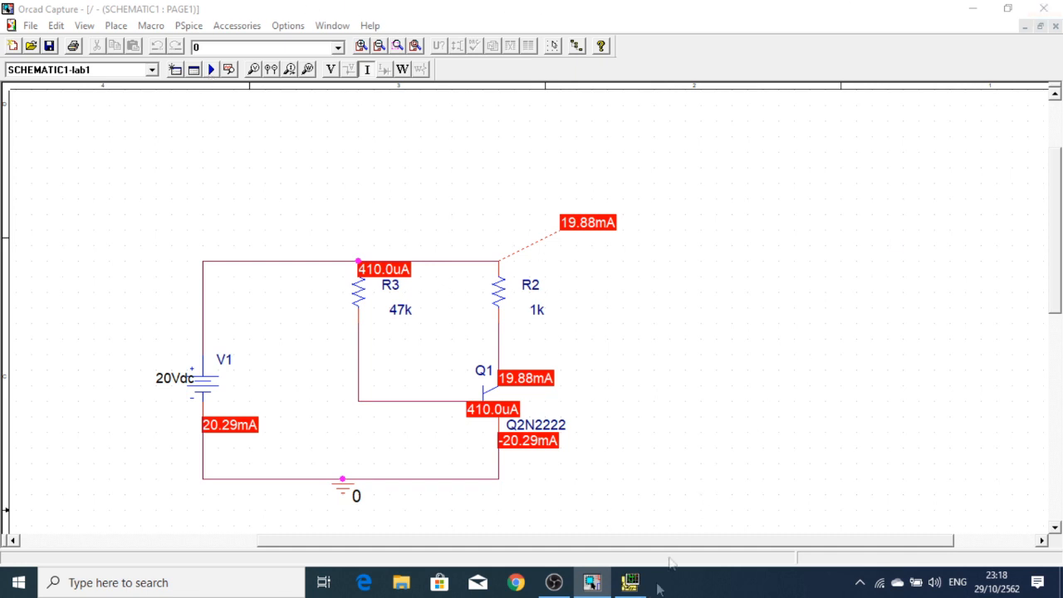
pyautogui.click(554, 582)
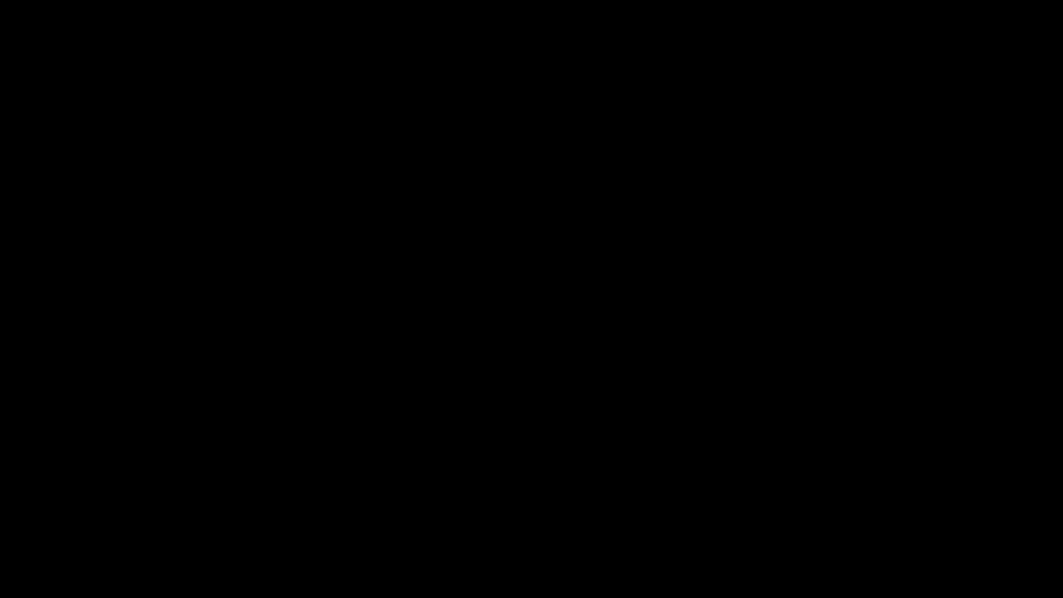